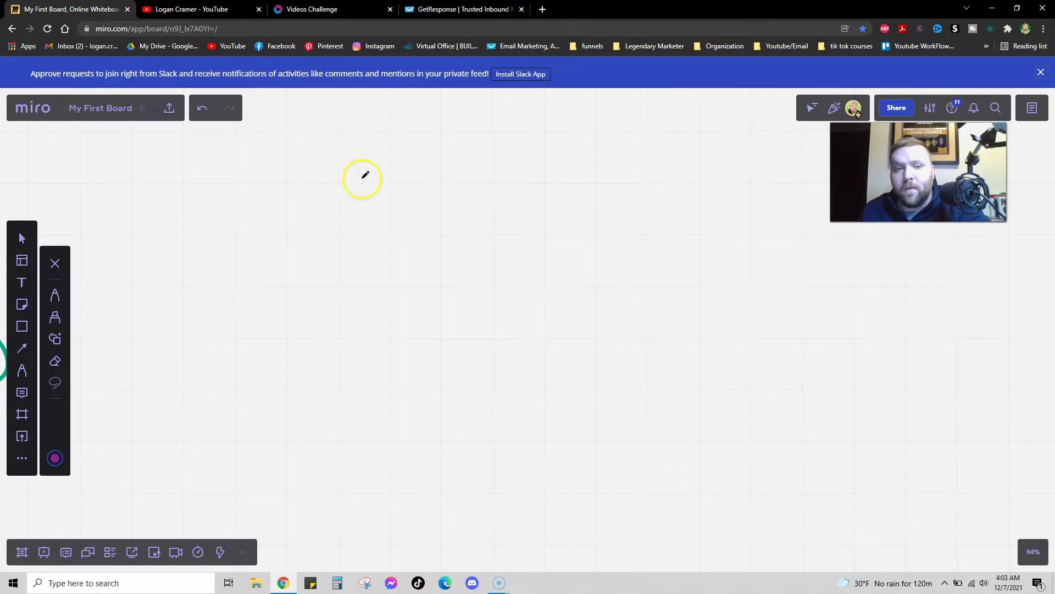
- Set the drawing colour to black, pick the Pen tool and try it with a quick scribble, undoing the scribble
click(55, 459)
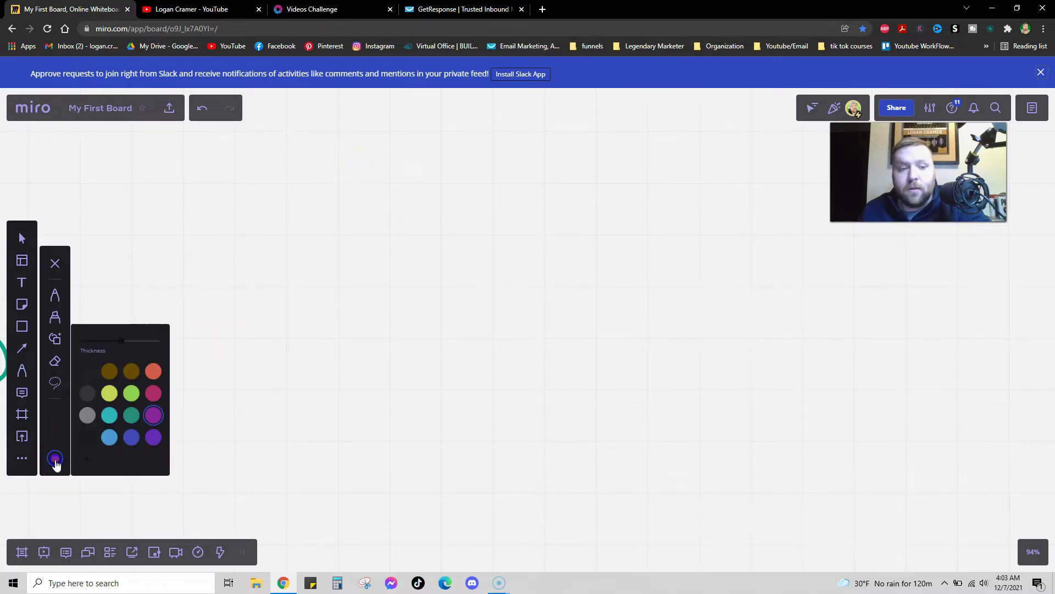
click(87, 393)
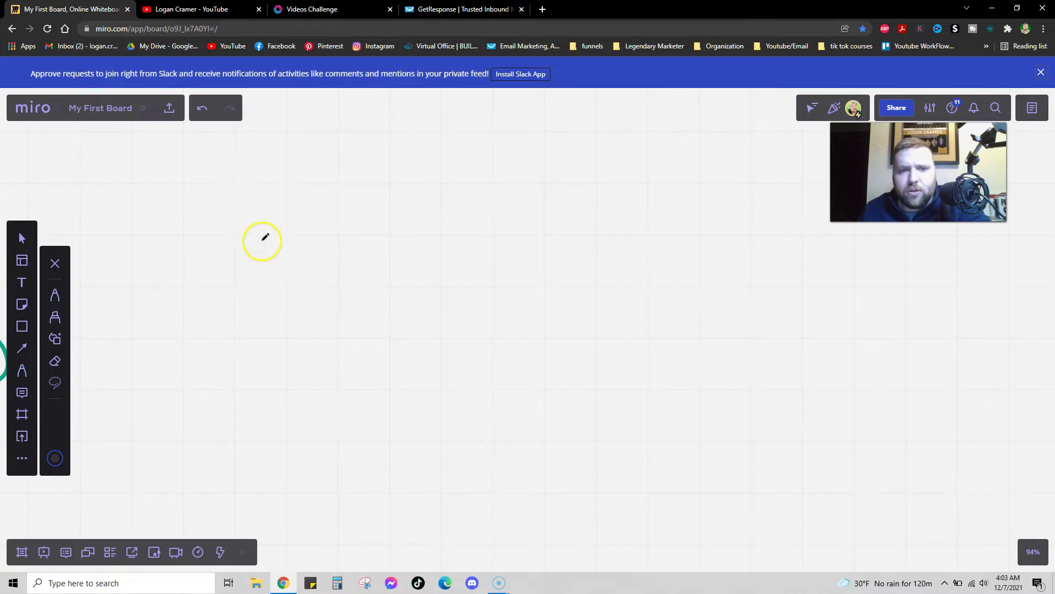
click(55, 458)
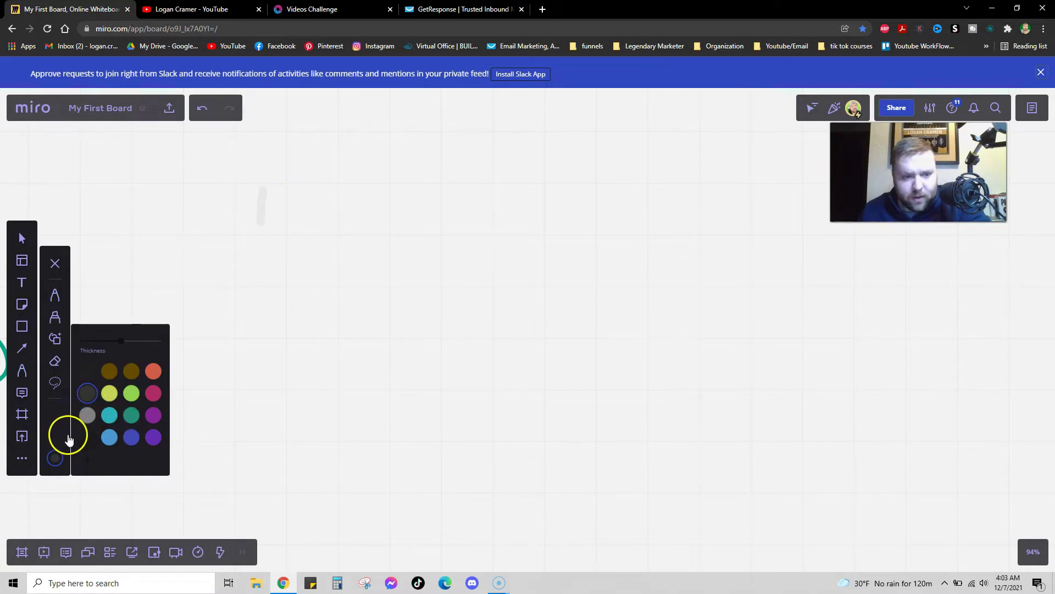
click(67, 436)
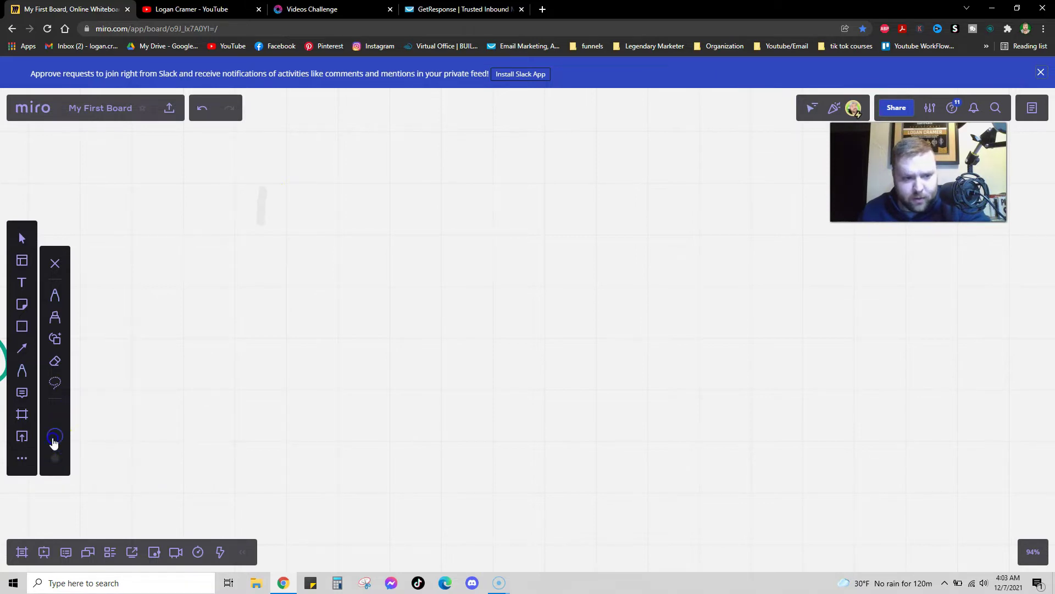
click(55, 295)
drag(234, 278, 285, 288)
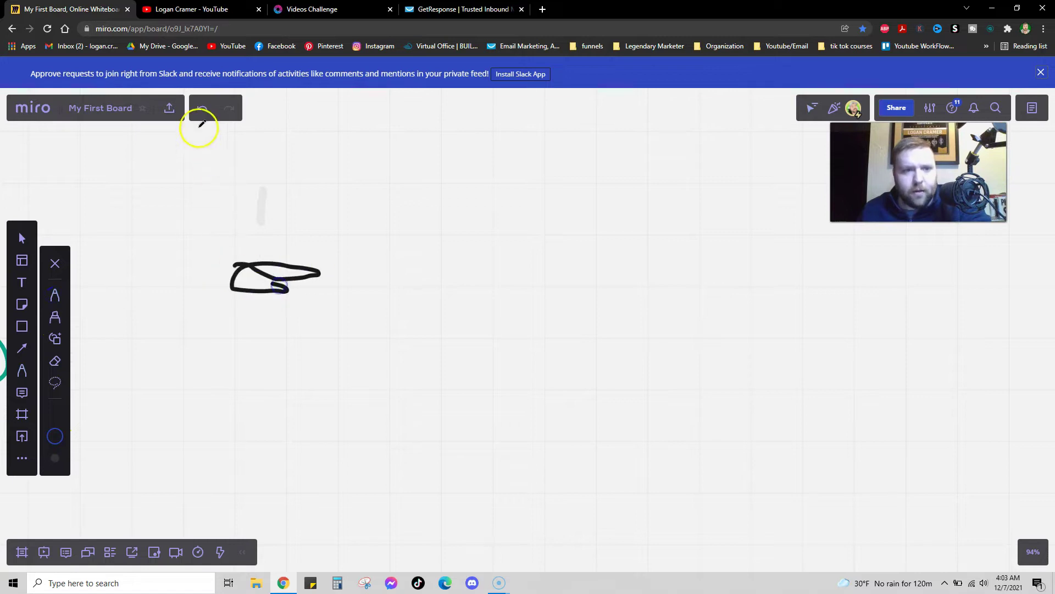
click(202, 107)
- Handwrite the heading "Email" followed by a rightward arrow and "ROI" across the upper part of the board
drag(330, 175, 351, 174)
drag(309, 199, 335, 202)
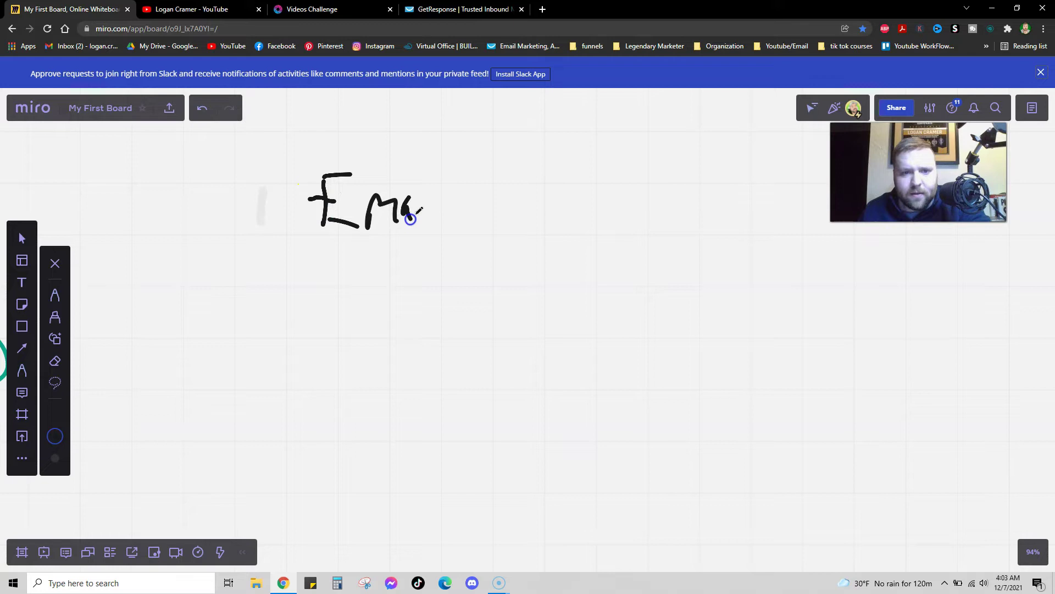
drag(443, 169, 449, 227)
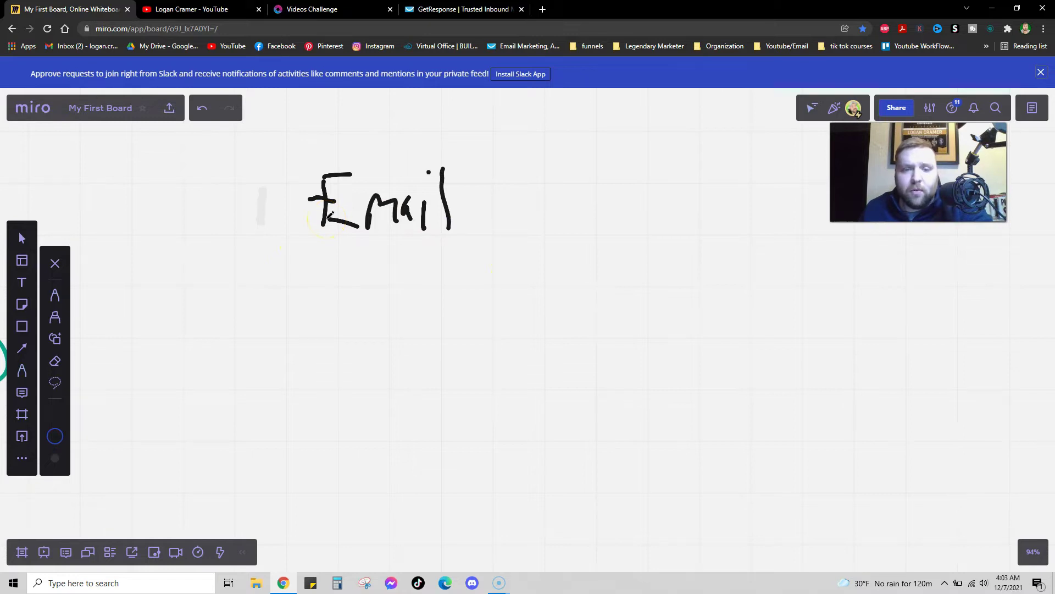
drag(543, 192, 543, 219)
mouse_move(570, 169)
mouse_down()
mouse_move(572, 224)
mouse_move(577, 192)
mouse_move(617, 186)
mouse_move(622, 220)
mouse_up()
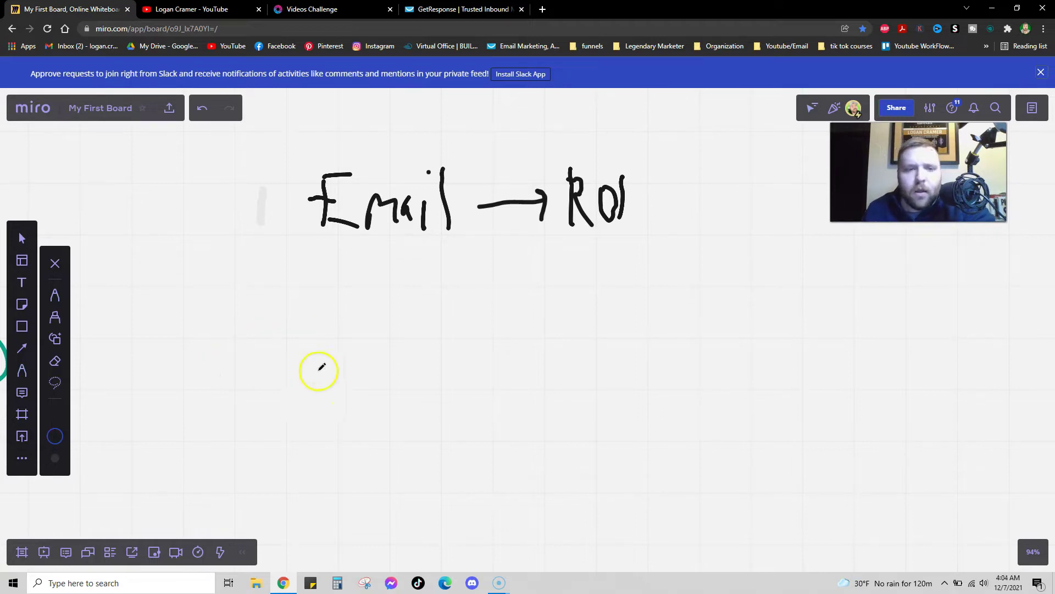
mouse_move(242, 297)
mouse_down()
mouse_move(245, 313)
mouse_move(396, 410)
mouse_move(264, 287)
mouse_move(245, 290)
mouse_move(292, 349)
mouse_move(329, 318)
mouse_move(339, 287)
mouse_up()
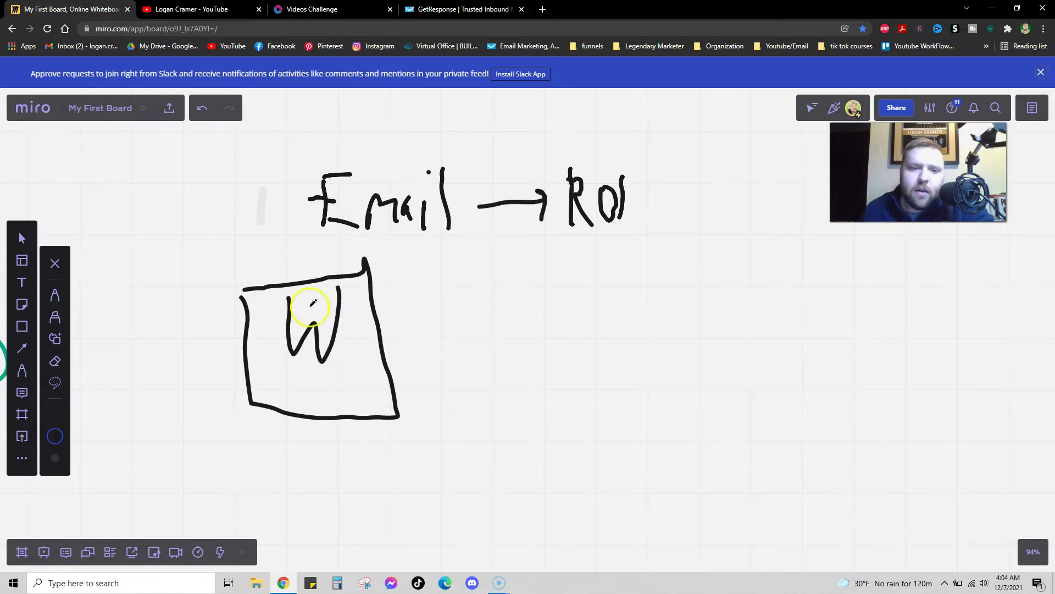
mouse_move(377, 525)
mouse_down()
mouse_move(346, 460)
mouse_move(358, 452)
mouse_up()
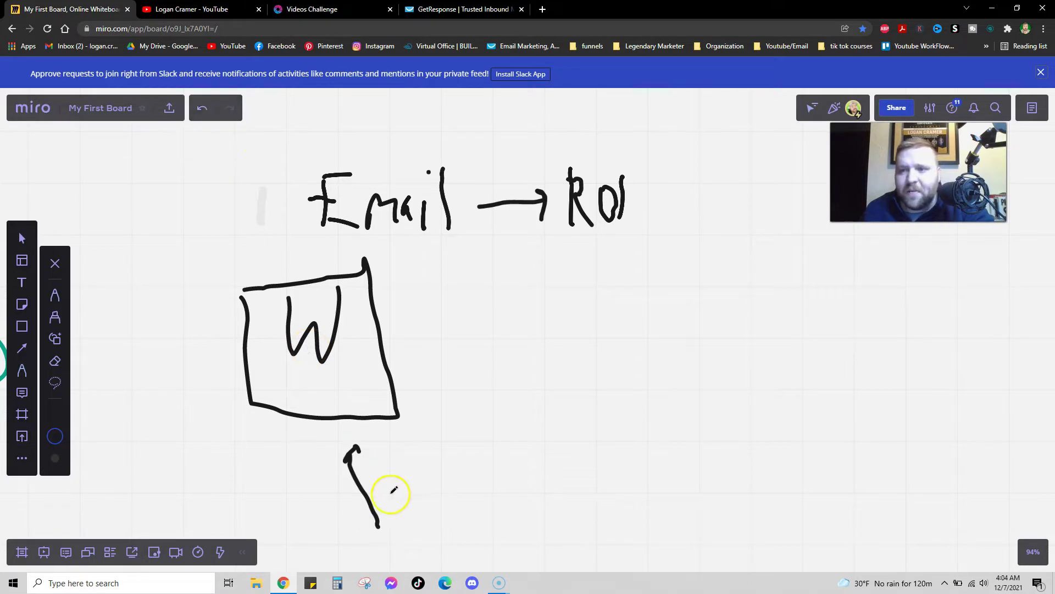
click(202, 110)
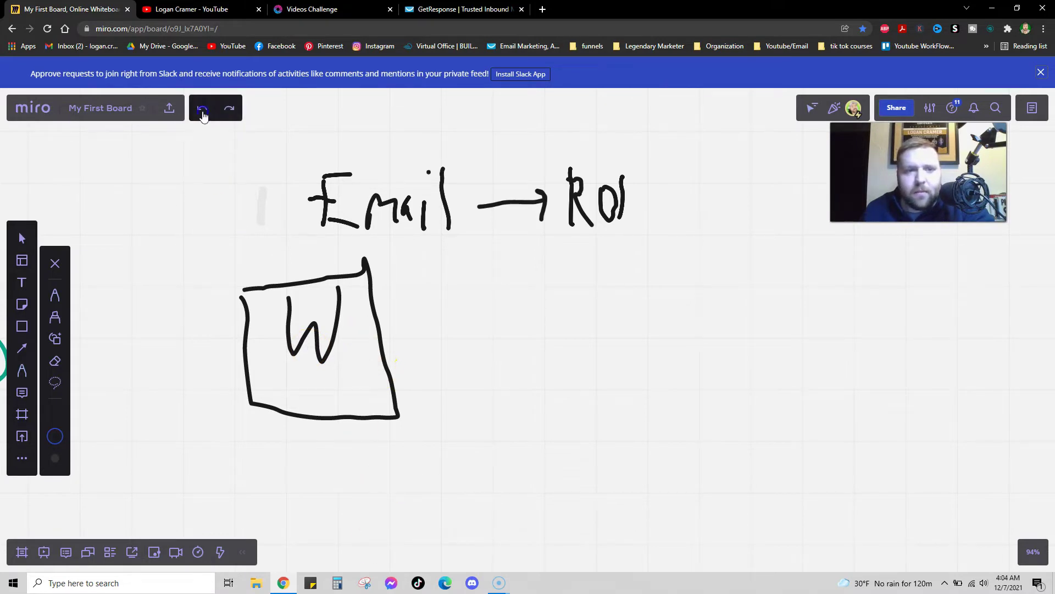
click(202, 110)
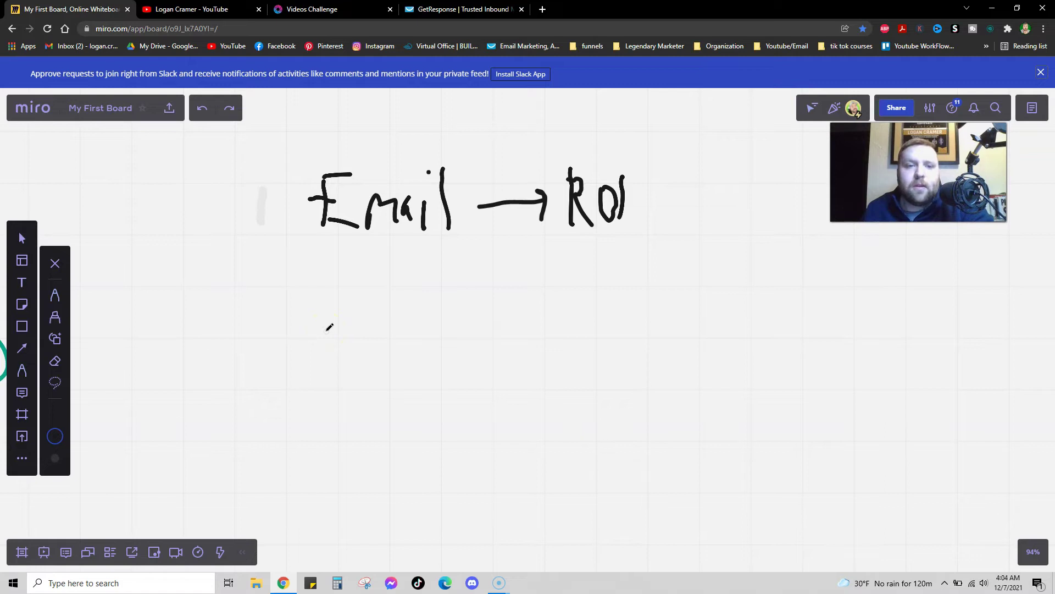
click(309, 319)
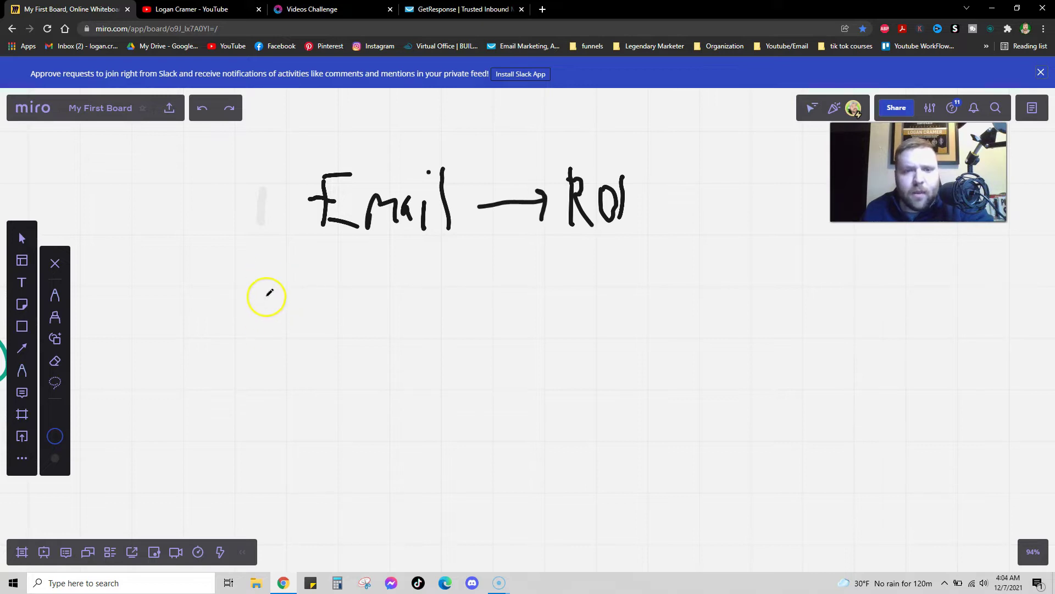
- Sketch a page outline containing a small form box, with an arrow into it labelled "email" and the word "Lead" beside the page
mouse_move(268, 300)
mouse_down()
mouse_move(254, 415)
mouse_move(346, 278)
mouse_move(273, 294)
mouse_move(291, 319)
mouse_move(318, 301)
mouse_up()
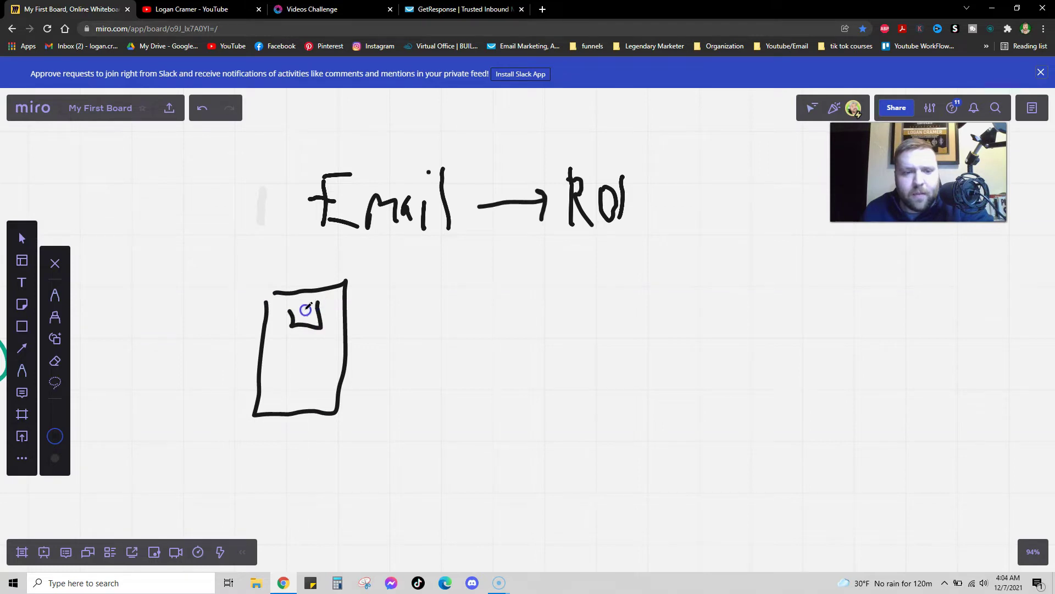
mouse_move(425, 289)
mouse_down()
mouse_move(342, 309)
mouse_move(367, 328)
mouse_up()
drag(434, 259, 432, 265)
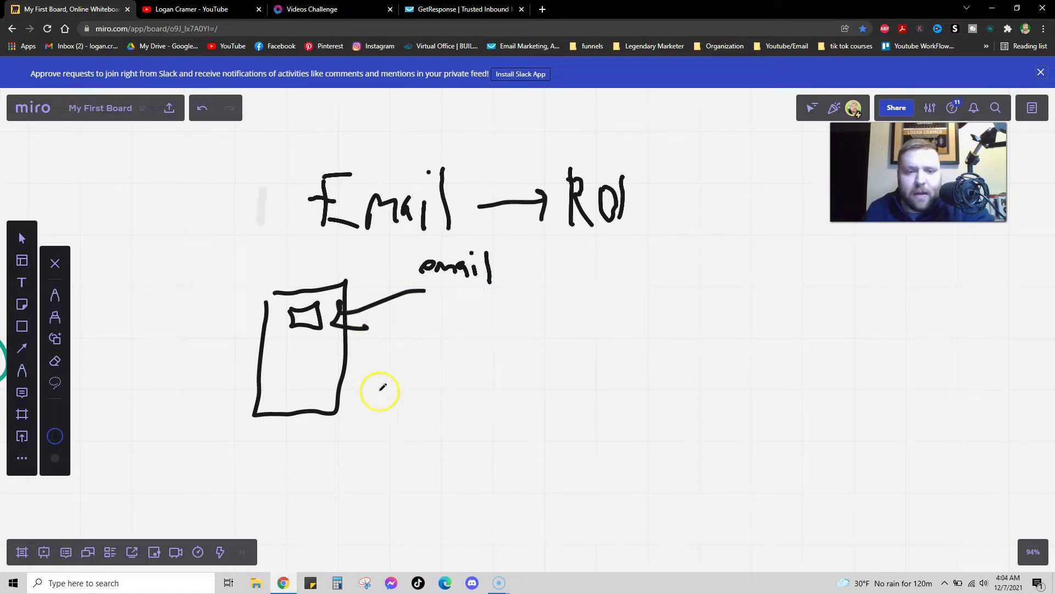
drag(398, 367, 386, 399)
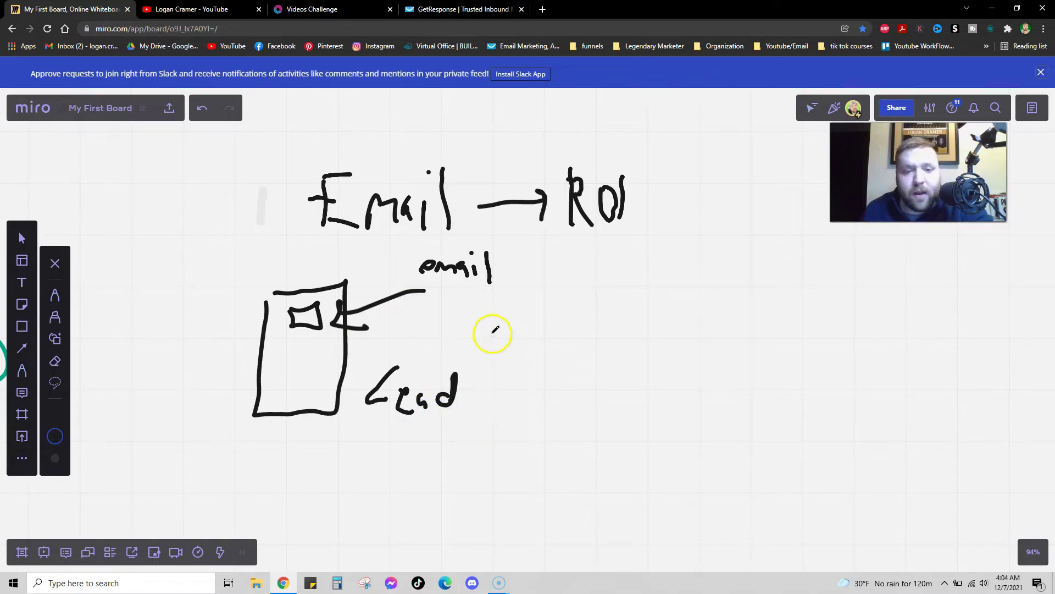
- Draw an arrow from the lead page to a box labelled "Sales" and write "1-5%" above the box
drag(446, 345, 513, 339)
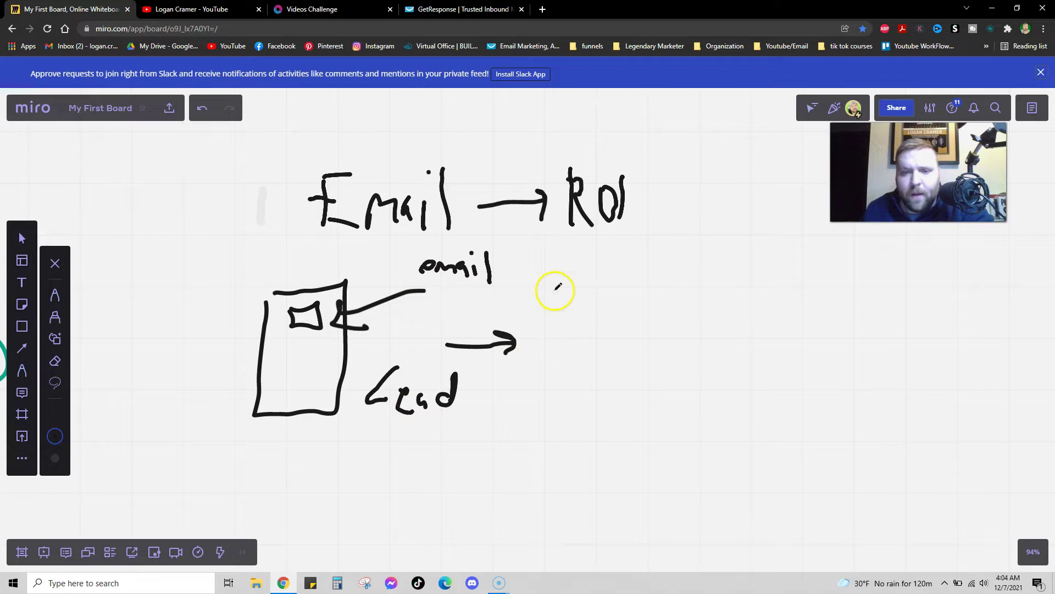
mouse_move(558, 281)
mouse_down()
mouse_move(678, 266)
mouse_move(552, 299)
mouse_move(587, 363)
mouse_up()
drag(660, 353, 667, 359)
drag(691, 329, 672, 357)
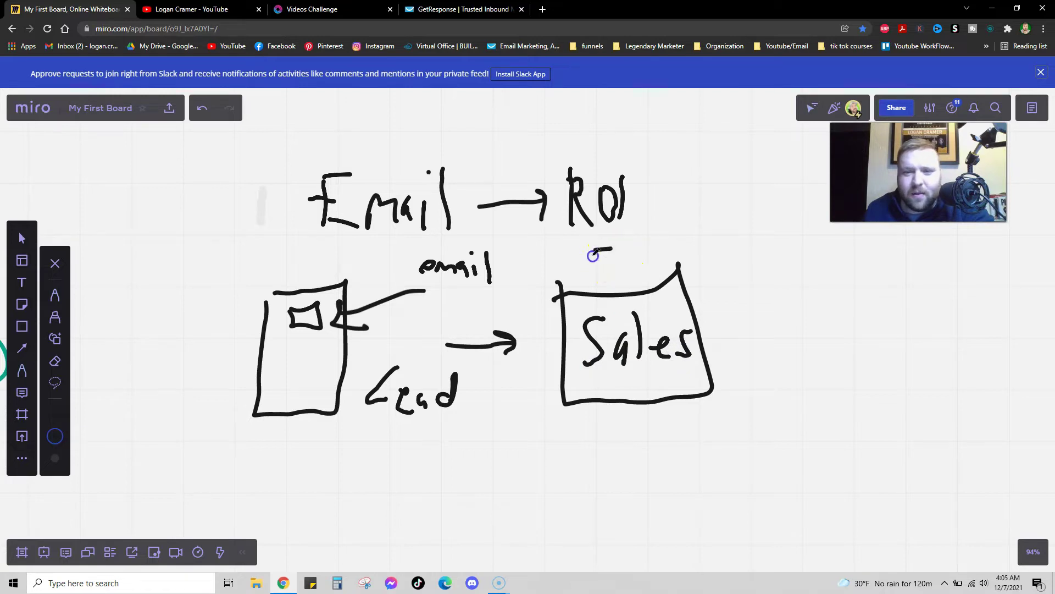
drag(553, 244, 547, 269)
drag(623, 242, 620, 246)
mouse_move(629, 242)
mouse_down()
mouse_move(615, 276)
mouse_move(625, 277)
mouse_up()
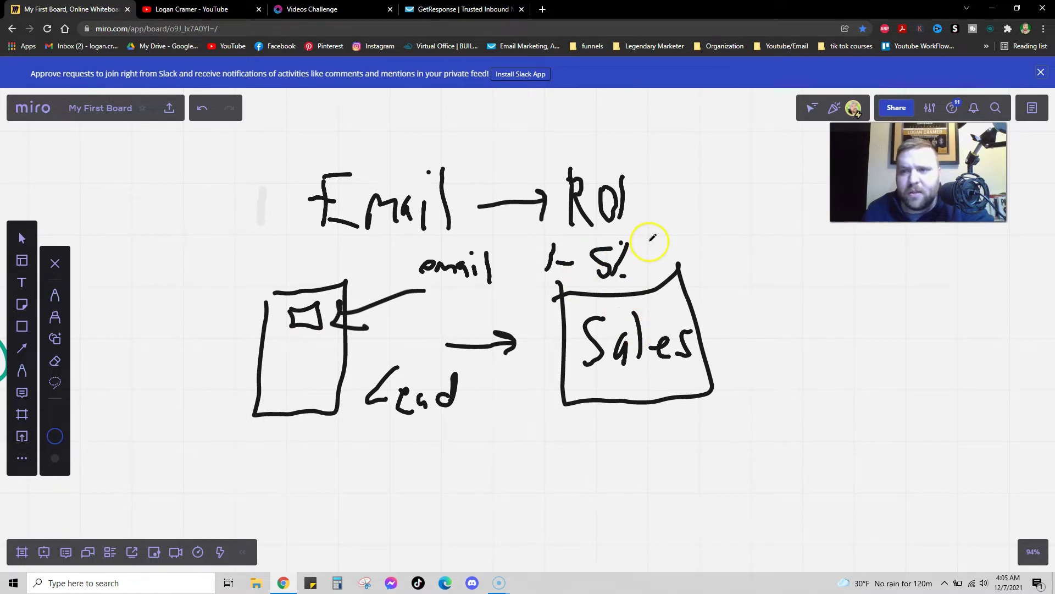
- Draw an arrow leading from the Sales box to a large dollar sign
mouse_move(712, 326)
mouse_down()
mouse_move(791, 313)
mouse_move(780, 322)
mouse_up()
mouse_move(853, 291)
mouse_down()
mouse_move(835, 330)
mouse_move(806, 324)
mouse_up()
drag(834, 275, 845, 394)
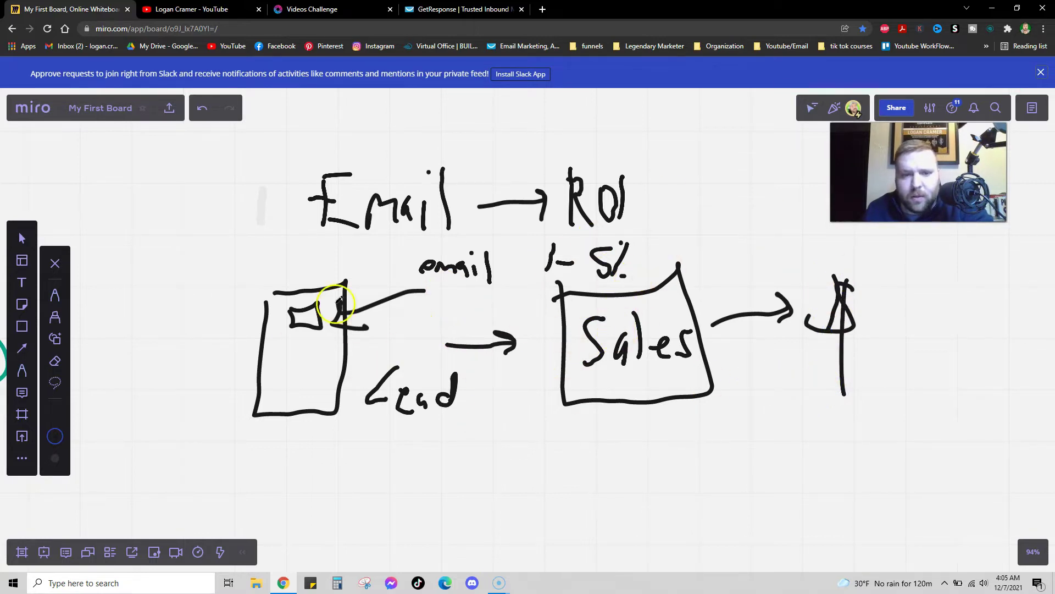
- Draw an arrow down from the lead page to a row of three envelopes connected by short dashes
scroll(418, 379, down, 3)
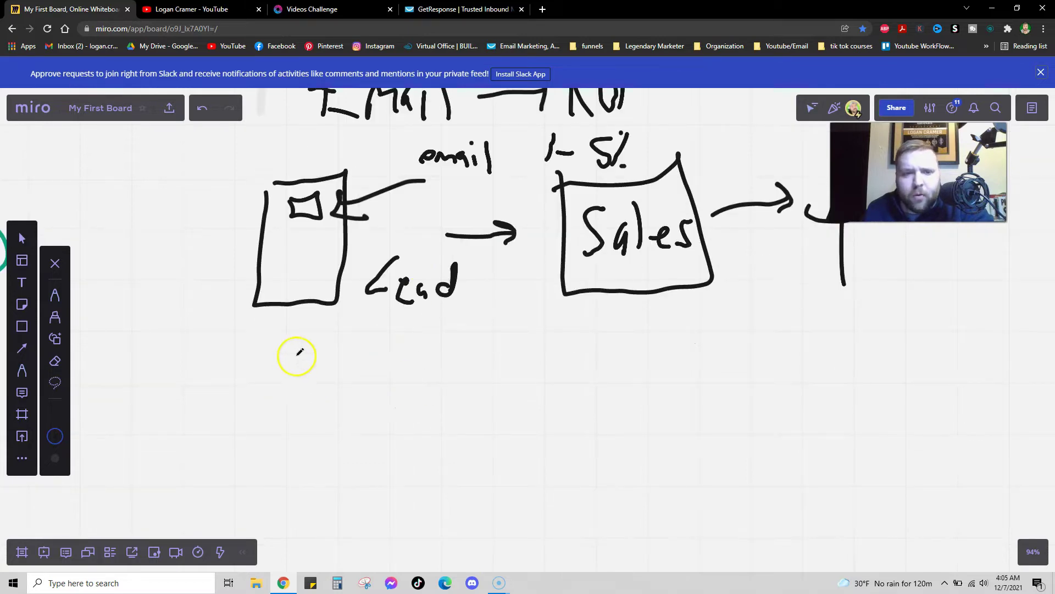
drag(309, 320, 292, 400)
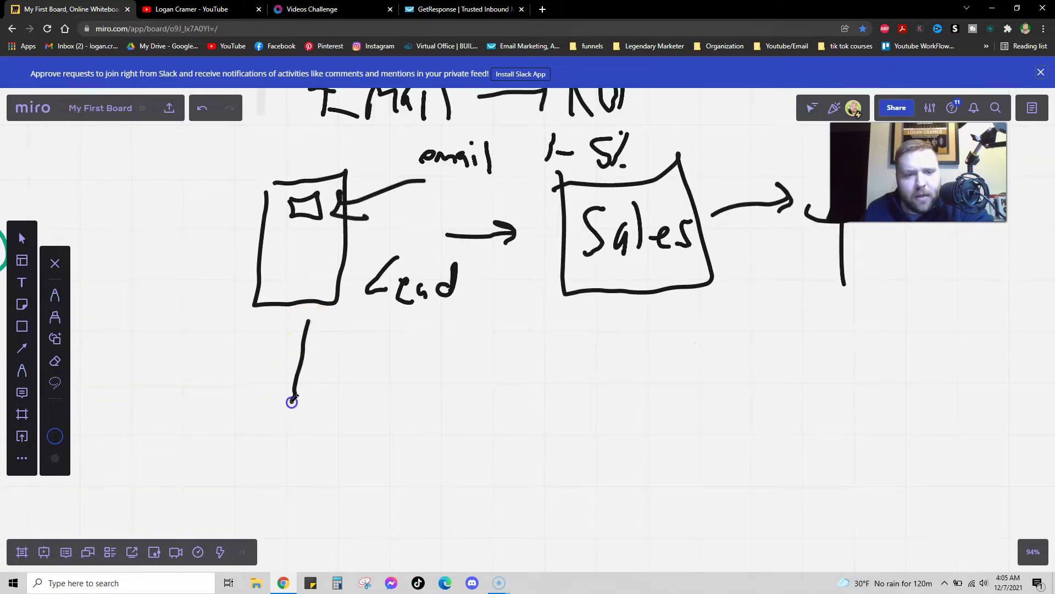
mouse_move(372, 385)
mouse_down()
mouse_move(370, 420)
mouse_move(434, 388)
mouse_move(378, 375)
mouse_up()
mouse_move(477, 385)
mouse_down()
mouse_move(478, 432)
mouse_move(563, 400)
mouse_move(478, 384)
mouse_move(519, 411)
mouse_up()
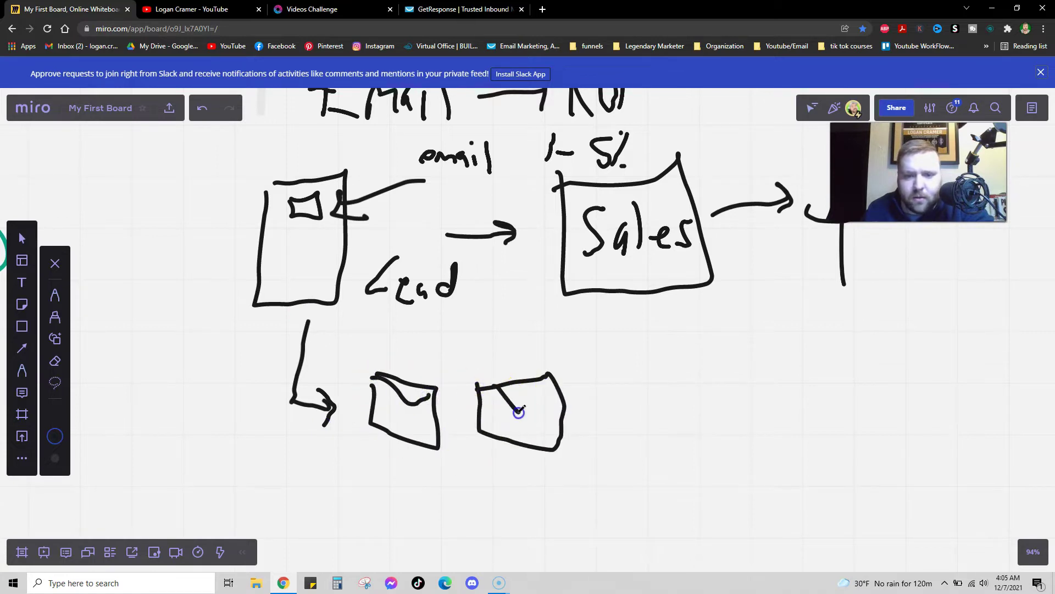
click(452, 414)
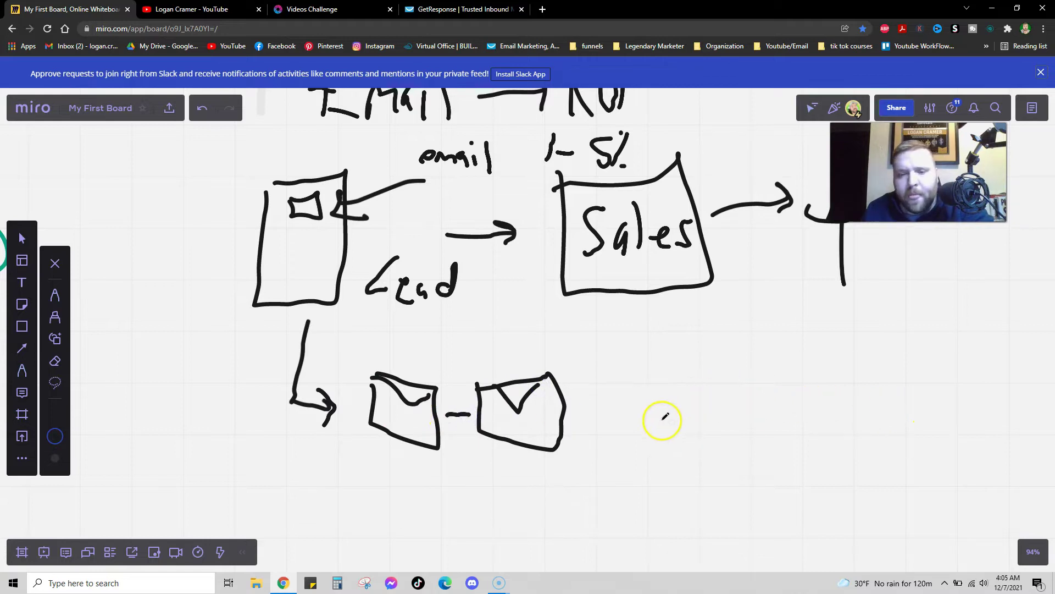
drag(582, 422, 617, 415)
mouse_move(636, 370)
mouse_down()
mouse_move(713, 410)
mouse_move(632, 363)
mouse_move(700, 363)
mouse_up()
- Handwrite "know", "like" and "trust" stacked on separate lines beneath the envelope row
drag(503, 487, 479, 517)
drag(491, 503, 576, 485)
mouse_move(503, 524)
mouse_down()
mouse_move(502, 546)
mouse_move(560, 555)
mouse_up()
scroll(556, 544, down, 2)
drag(517, 506, 518, 525)
drag(511, 514, 542, 516)
drag(651, 502, 649, 527)
drag(640, 507, 674, 501)
- Add an arrow to a fourth envelope at the end of the row, and a curved arrow from it up to the dollar sign
scroll(720, 497, up, 2)
drag(724, 408, 762, 388)
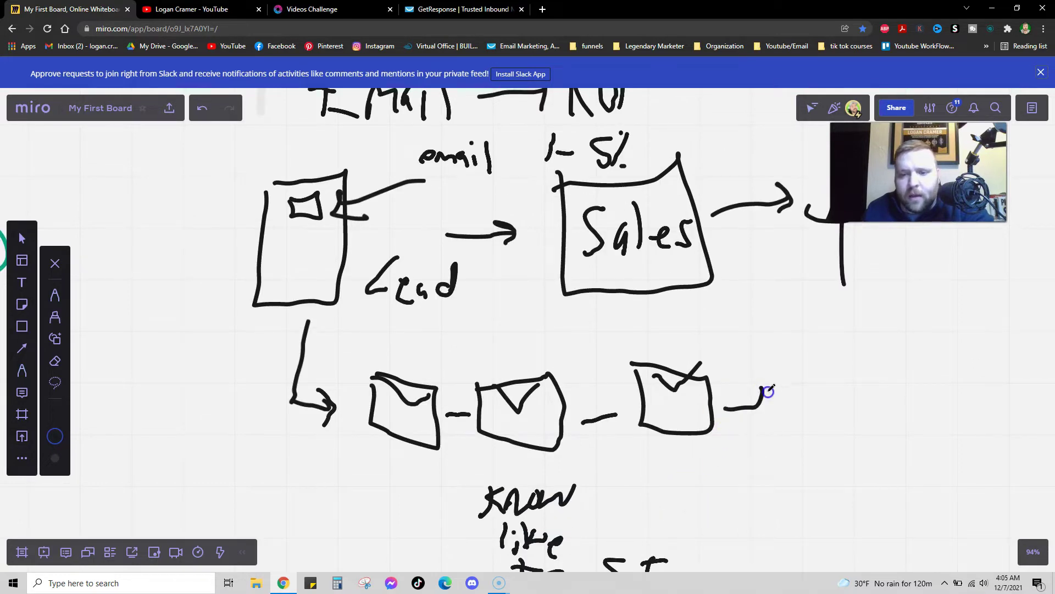
mouse_move(802, 358)
mouse_down()
mouse_move(791, 393)
mouse_move(791, 337)
mouse_move(756, 332)
mouse_up()
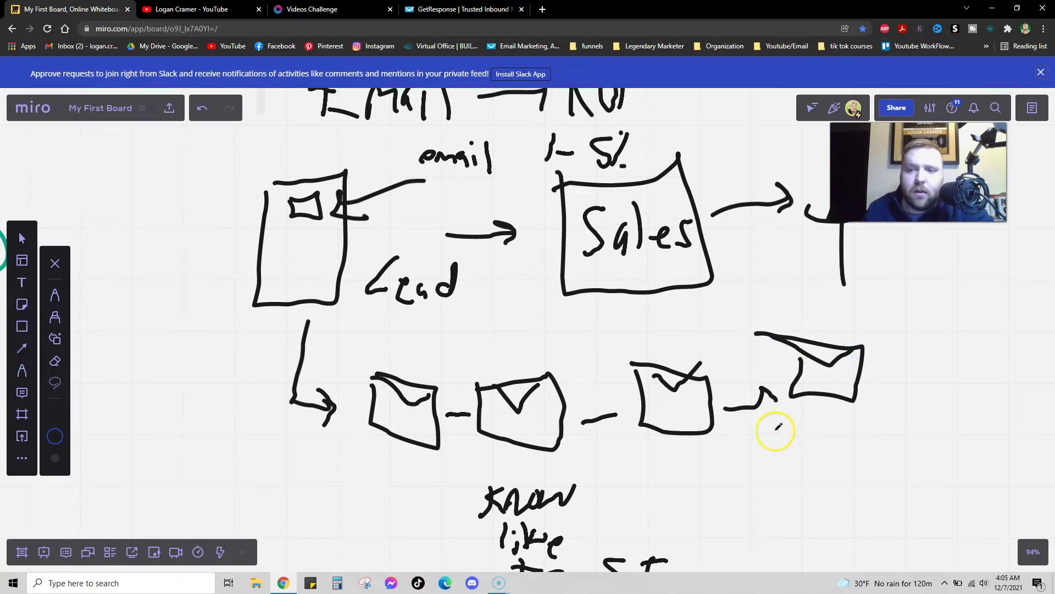
scroll(719, 376, up, 2)
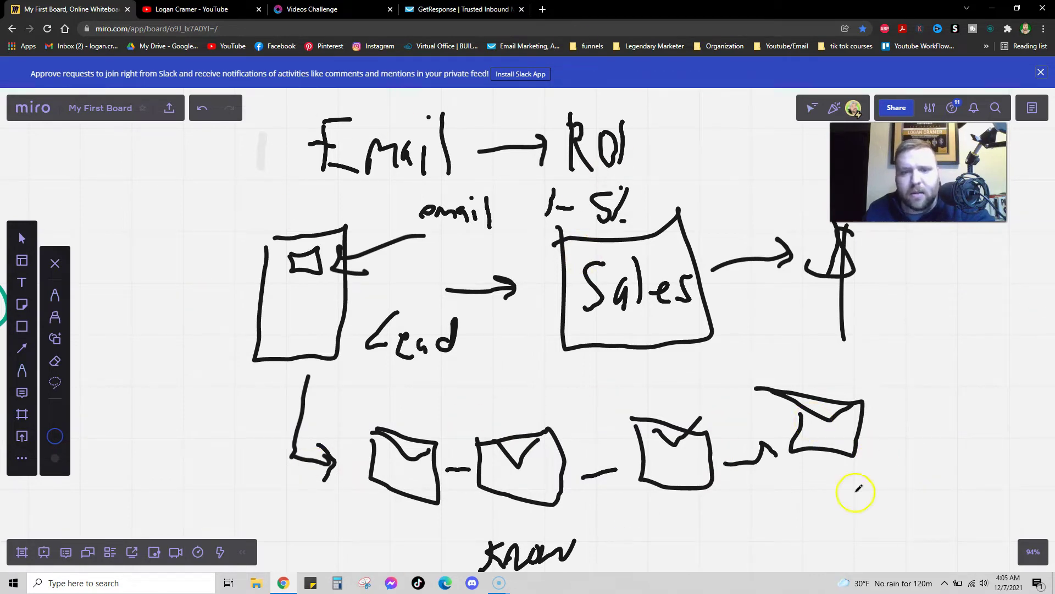
mouse_move(884, 424)
mouse_down()
mouse_move(875, 297)
mouse_move(895, 296)
mouse_up()
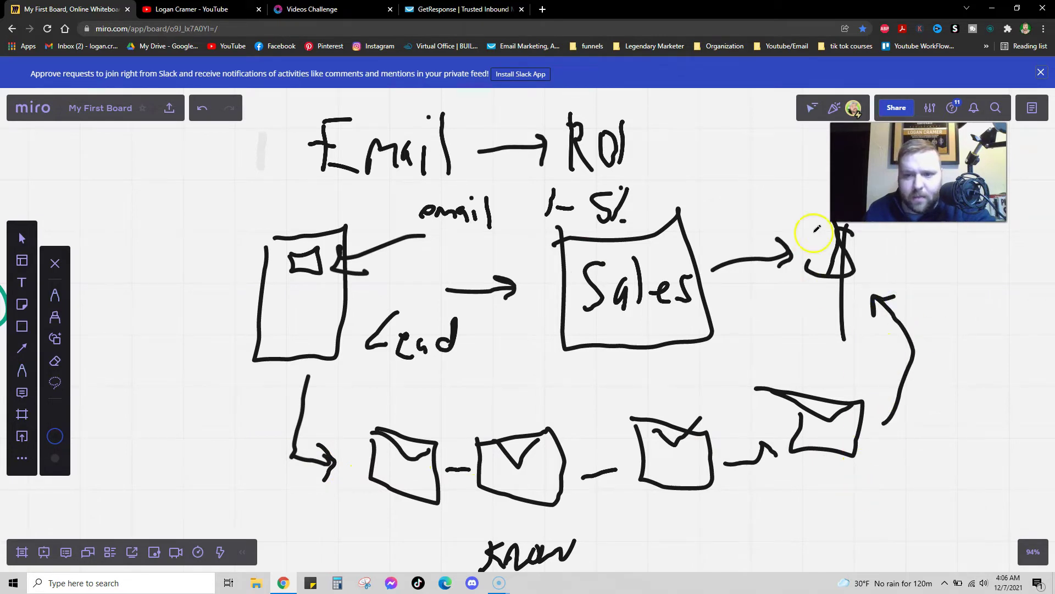
- Switch to the GetResponse website and log in with the saved account email and password
click(422, 9)
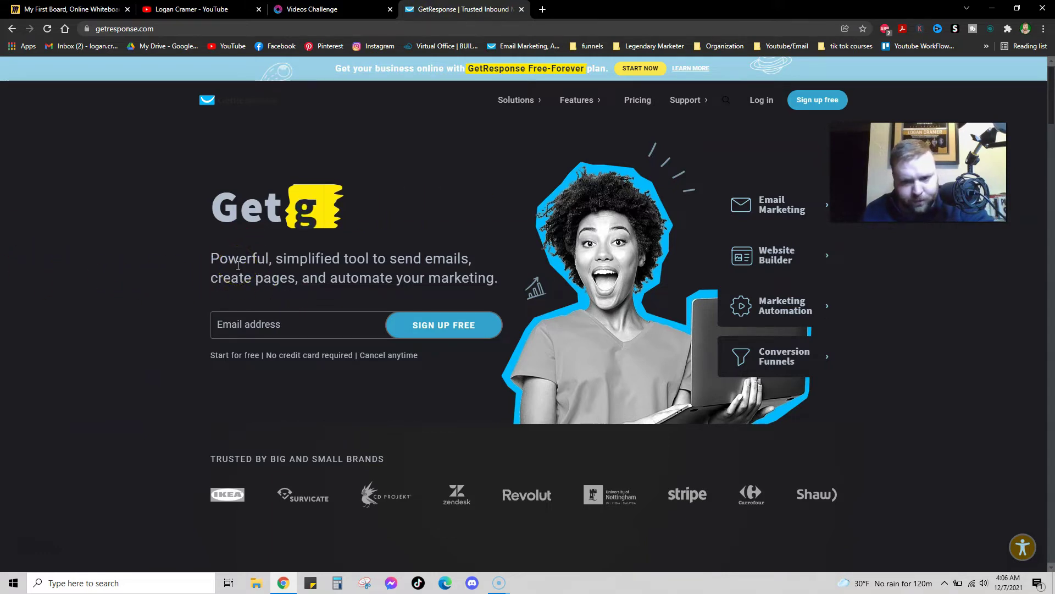
mouse_move(577, 100)
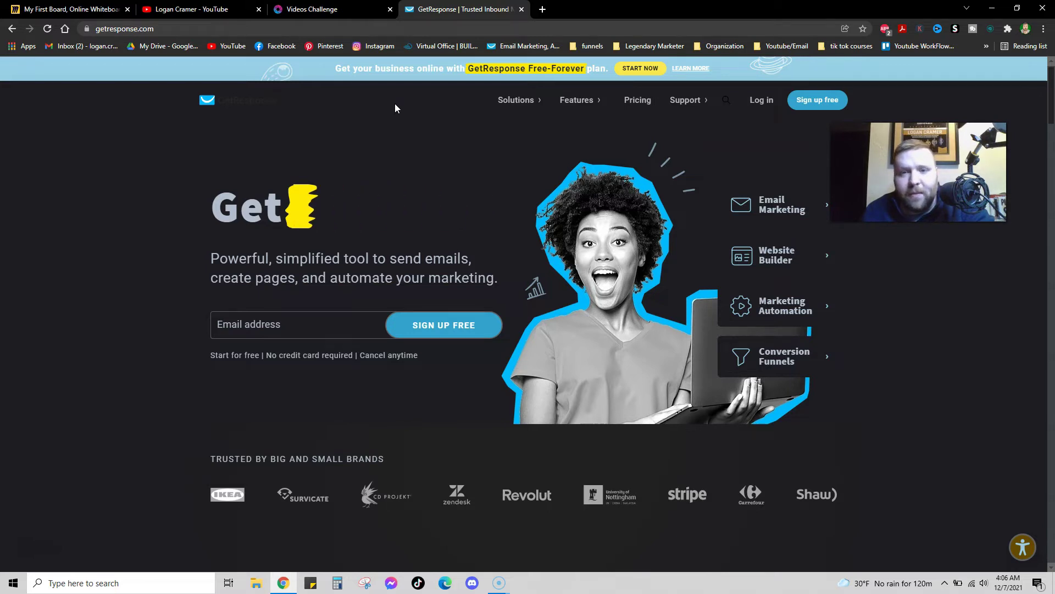
mouse_move(541, 99)
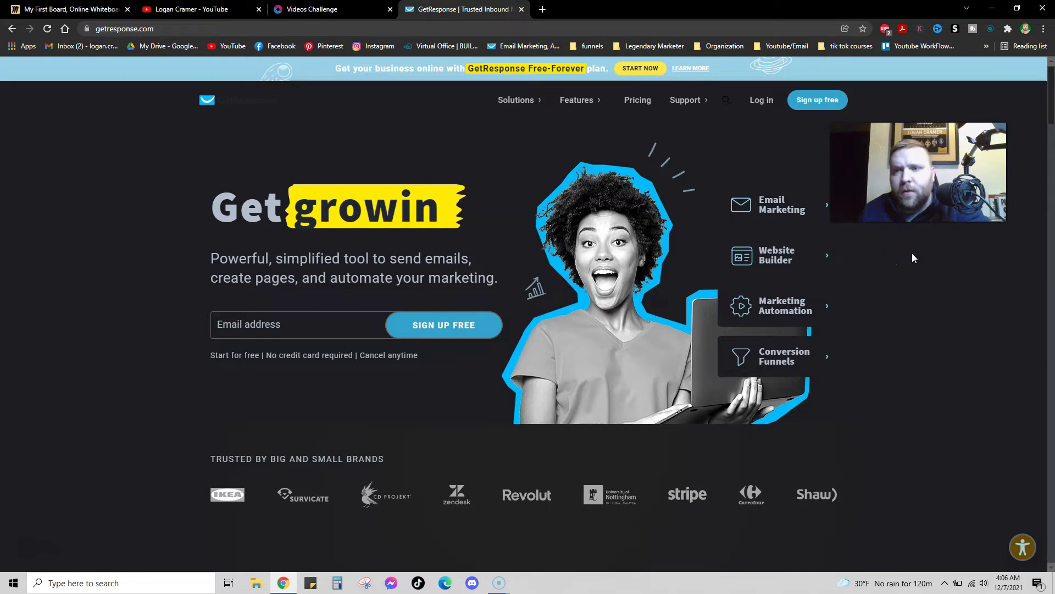
click(759, 101)
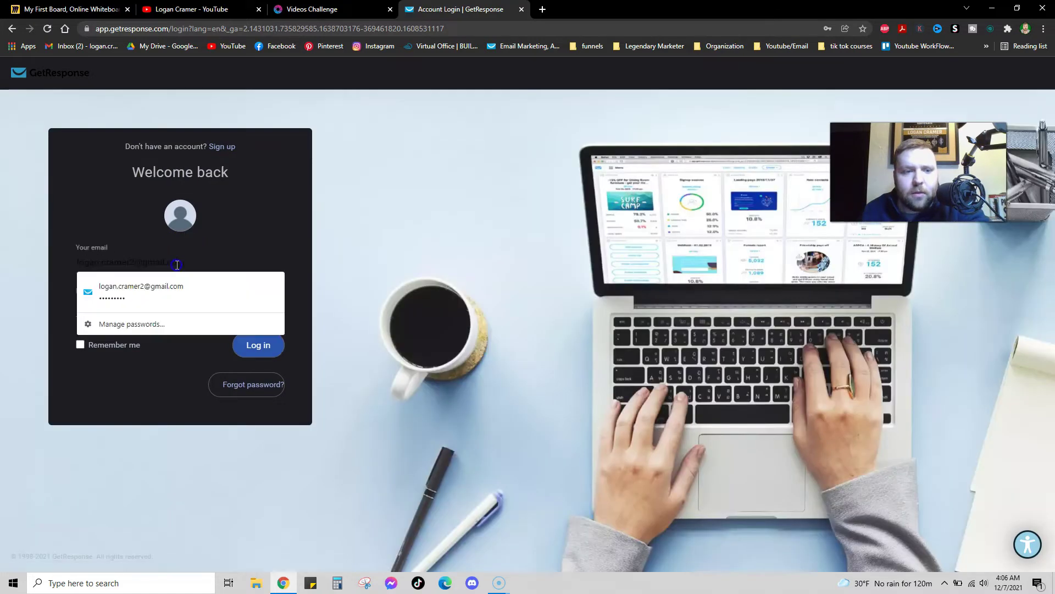
click(169, 262)
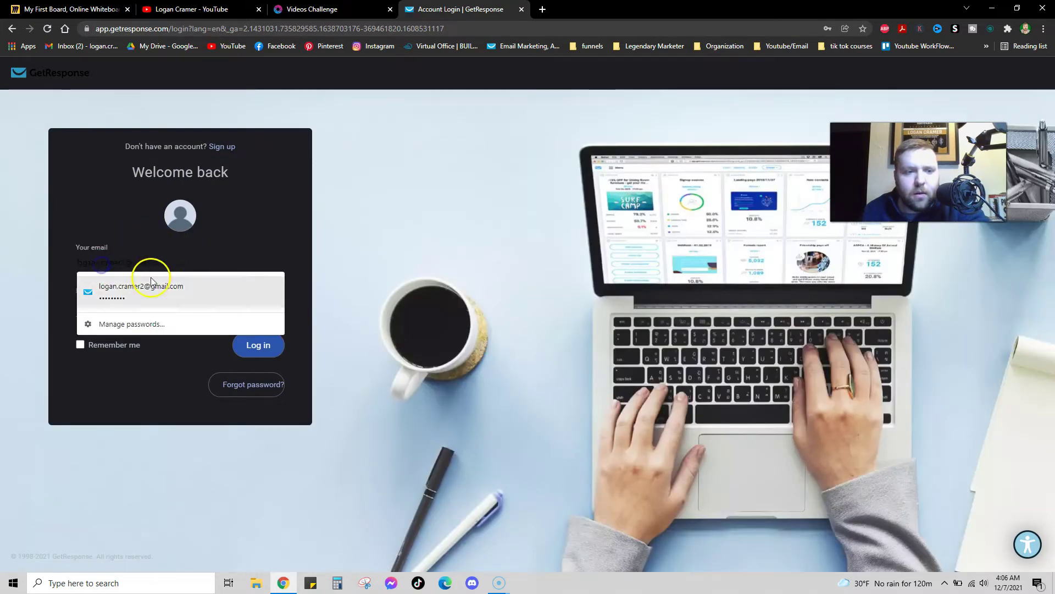
click(249, 336)
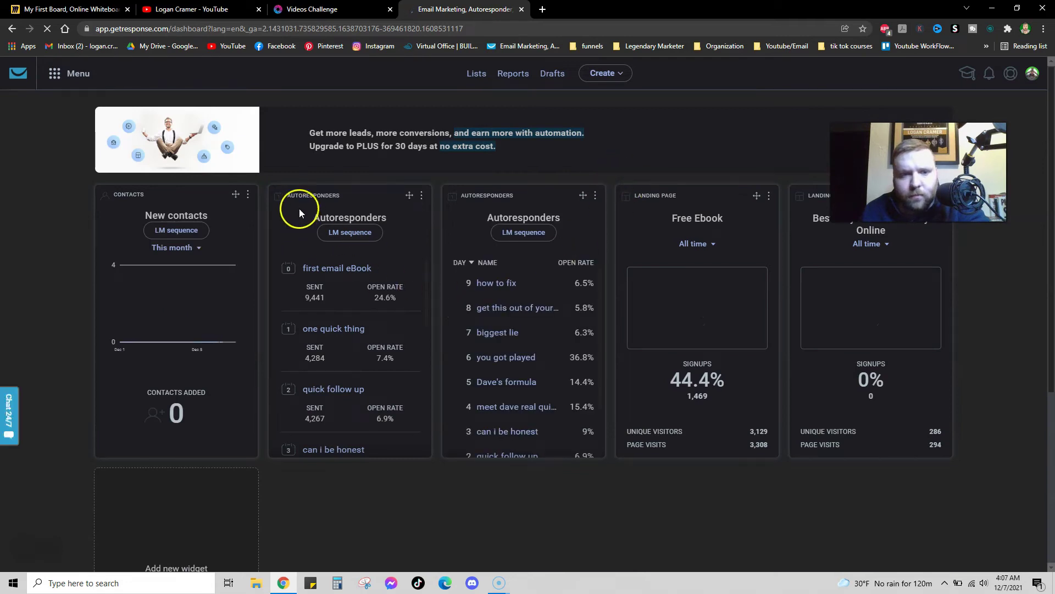
scroll(919, 356, down, 3)
scroll(923, 351, up, 3)
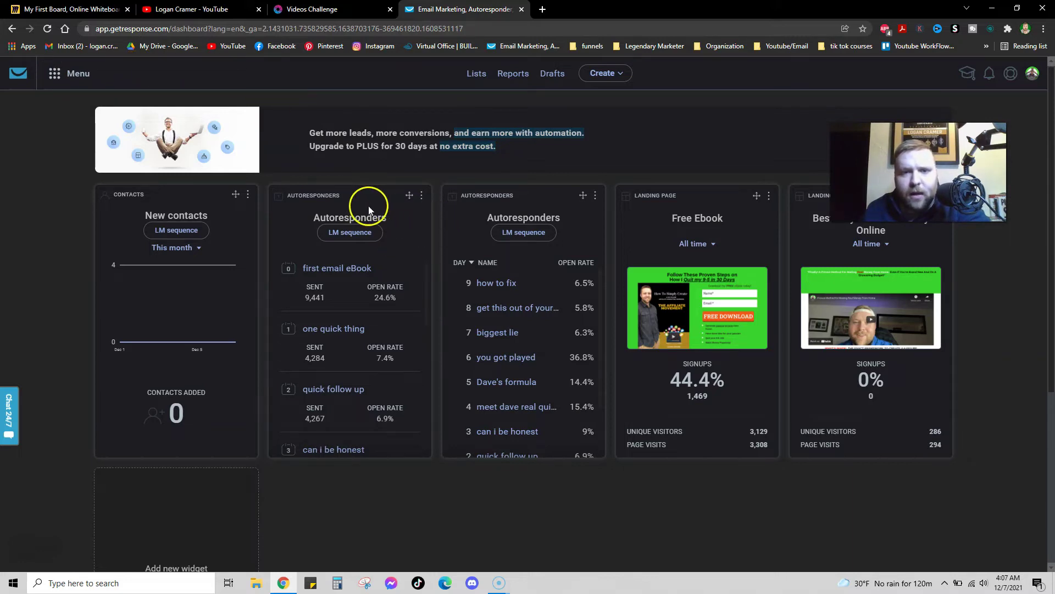
- Open the autoresponders overview and look at which contact lists it can be filtered by
click(54, 77)
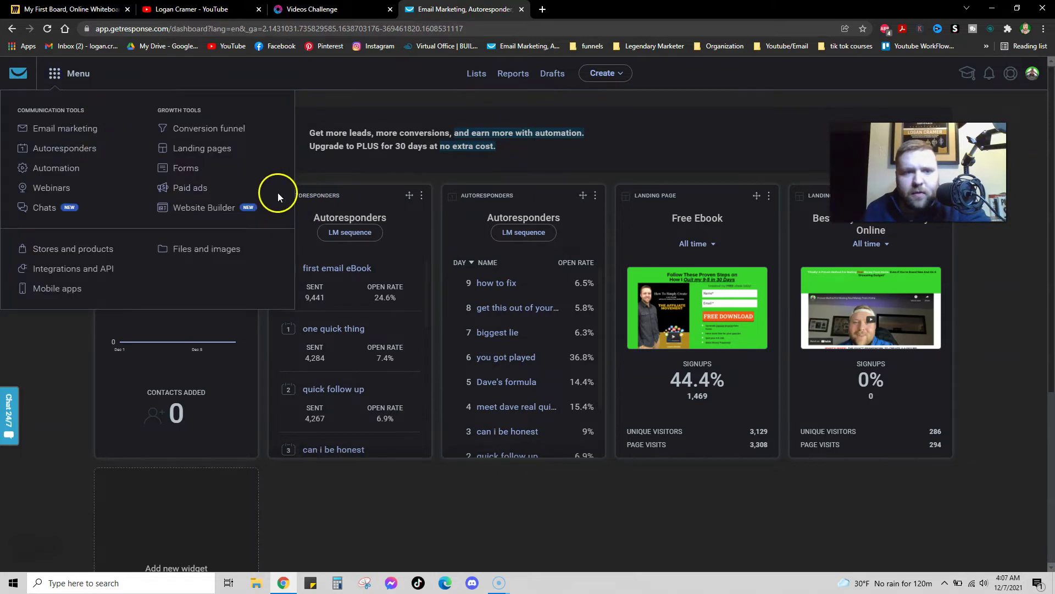
click(73, 155)
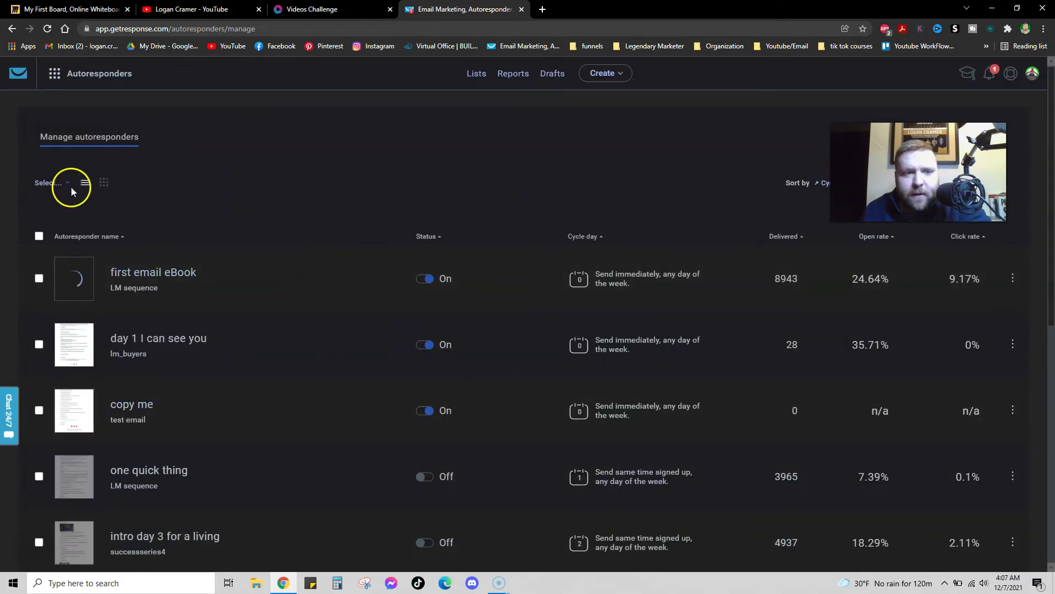
click(58, 184)
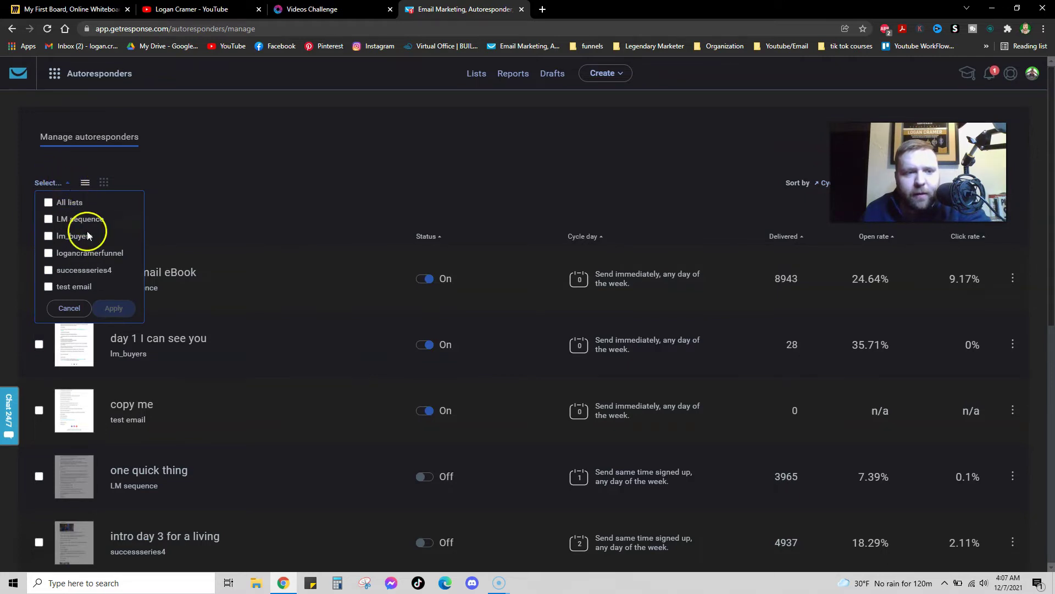
click(64, 187)
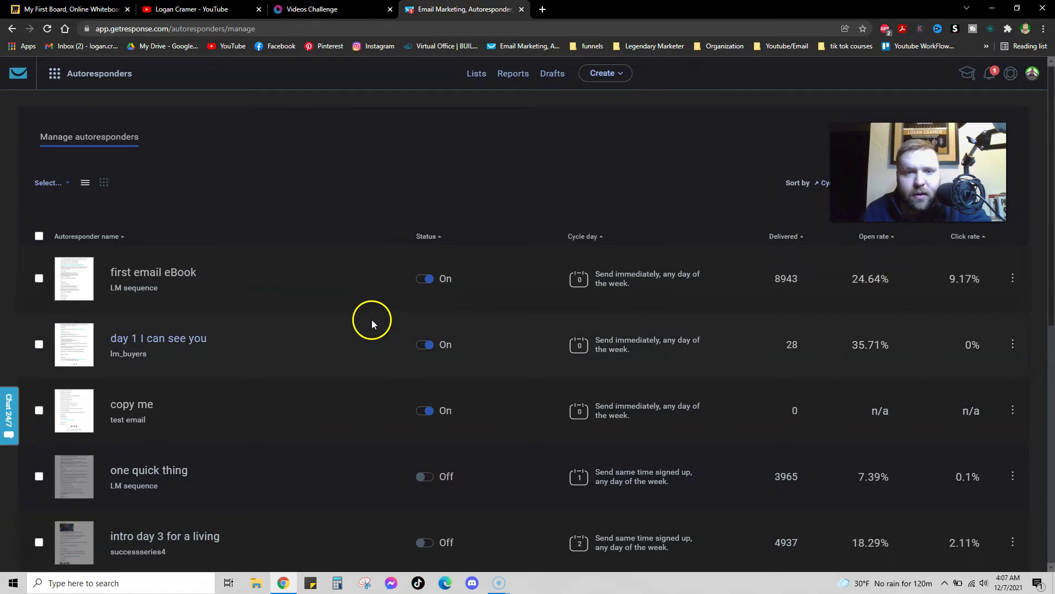
click(54, 74)
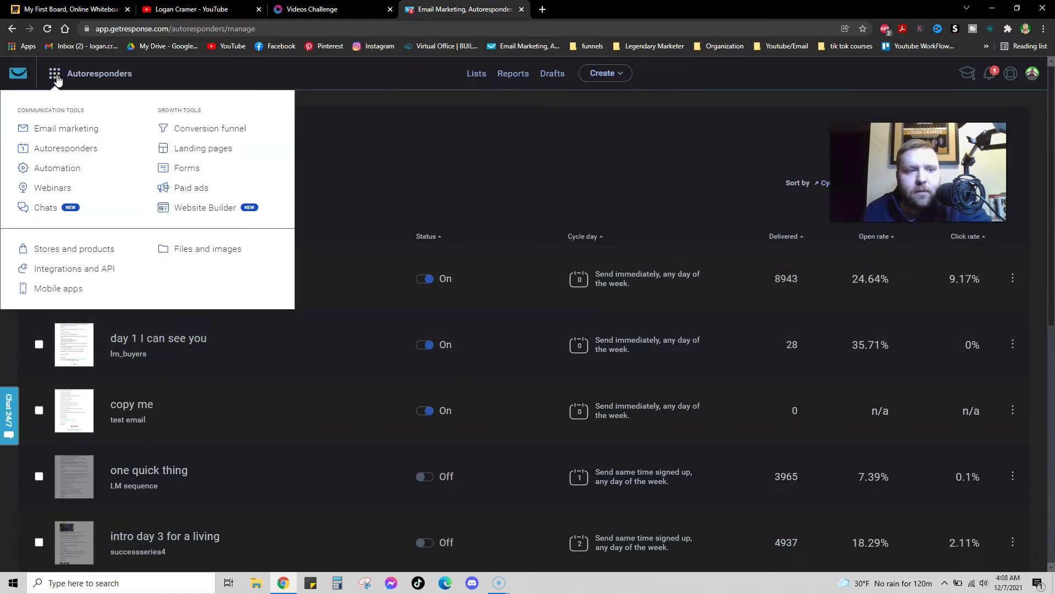
click(56, 80)
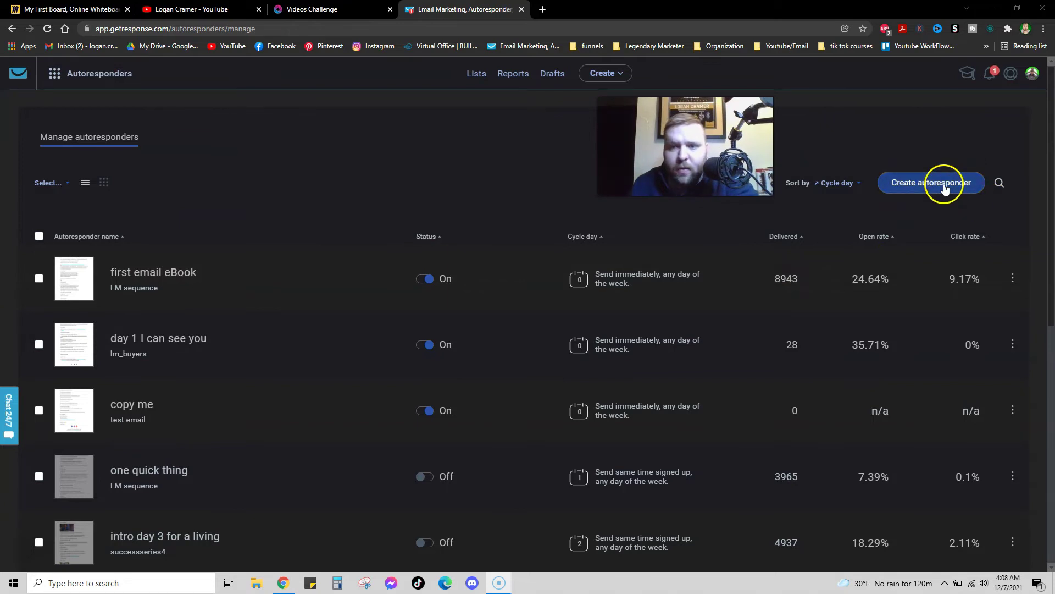
- Start a new autoresponder and examine its linked list, send day and time, sender addresses and subject line settings
click(945, 186)
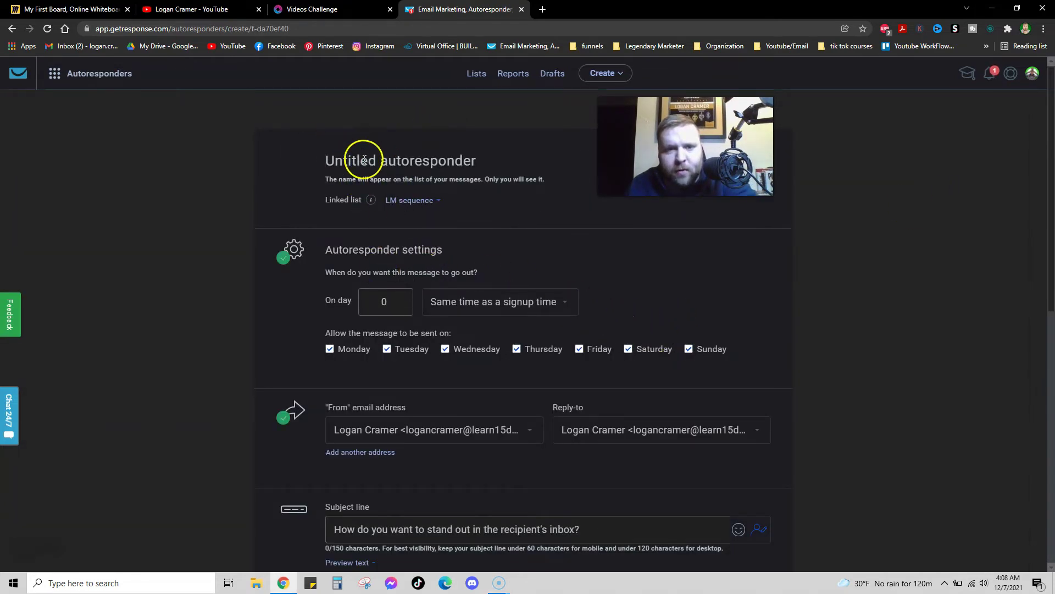
click(425, 202)
click(424, 201)
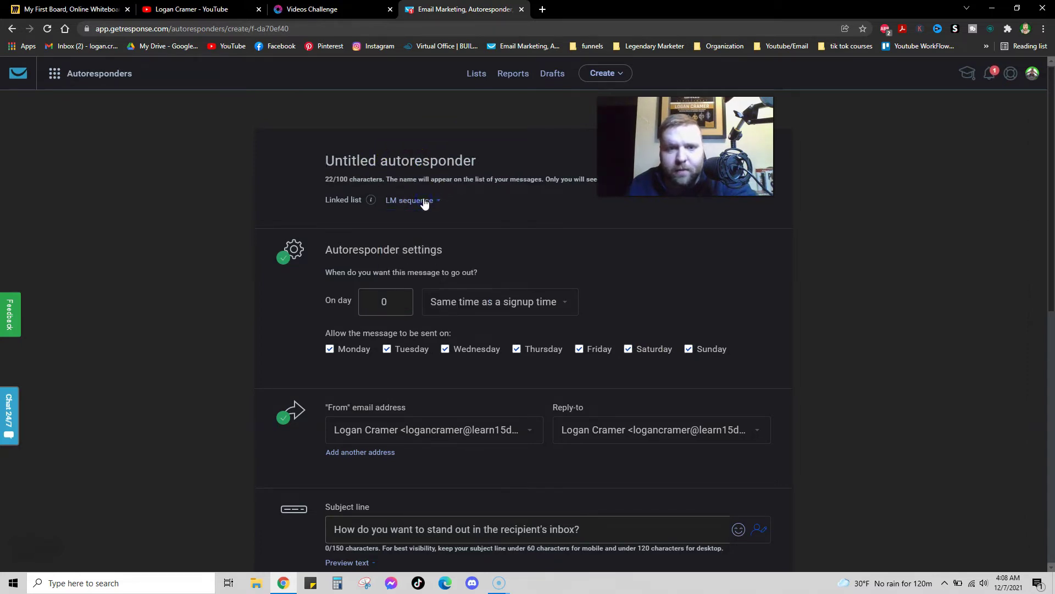
scroll(383, 215, down, 2)
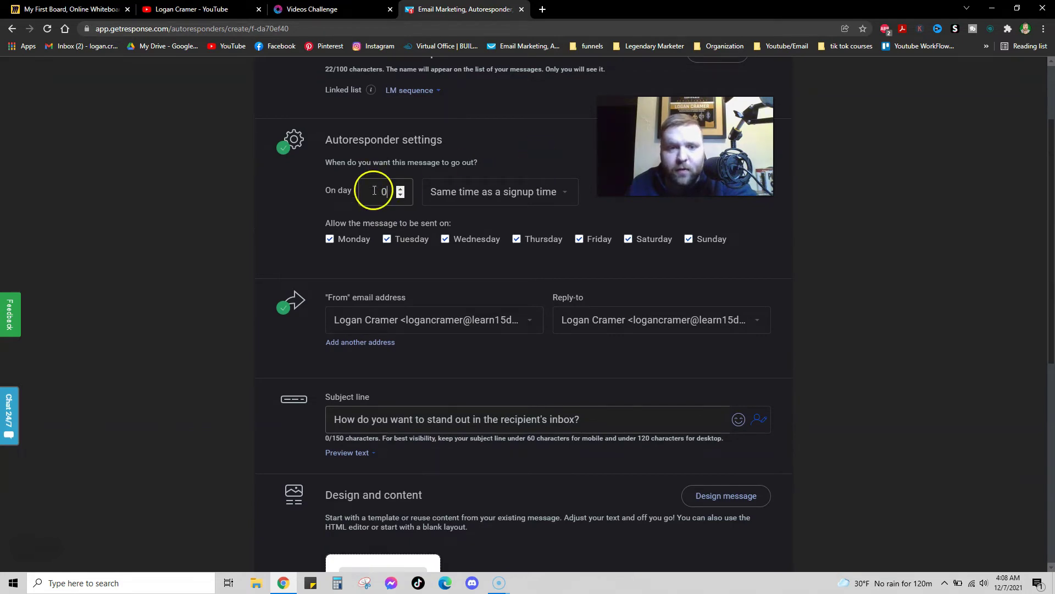
scroll(447, 201, up, 1)
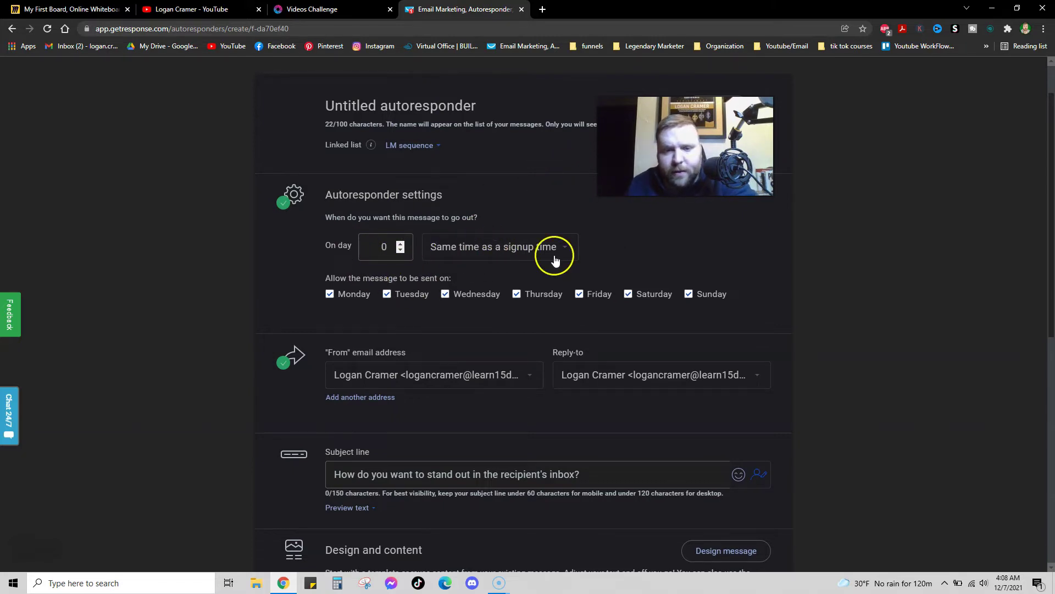
scroll(553, 259, down, 2)
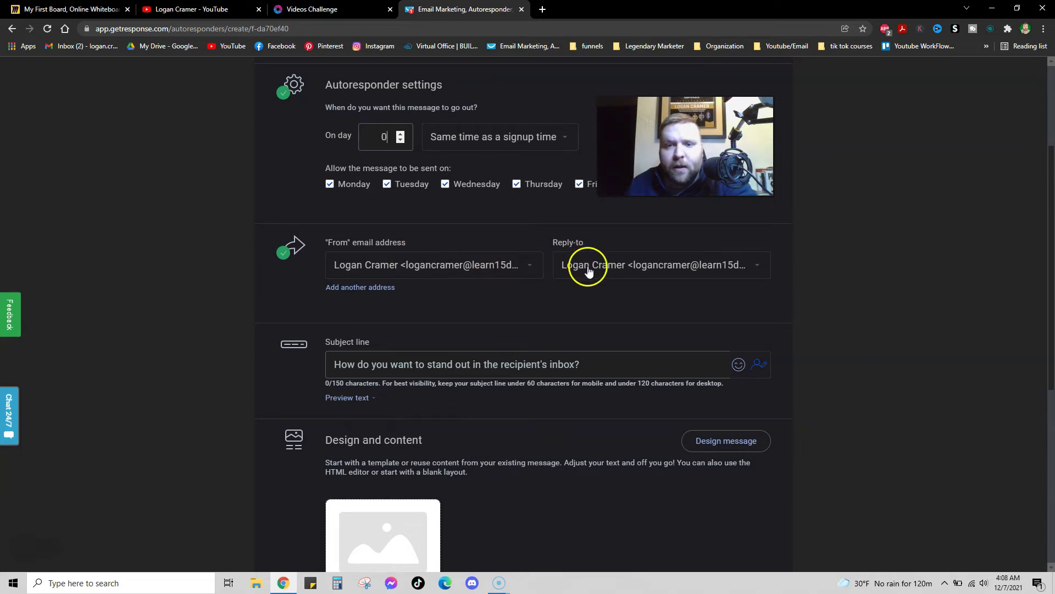
scroll(458, 353, down, 2)
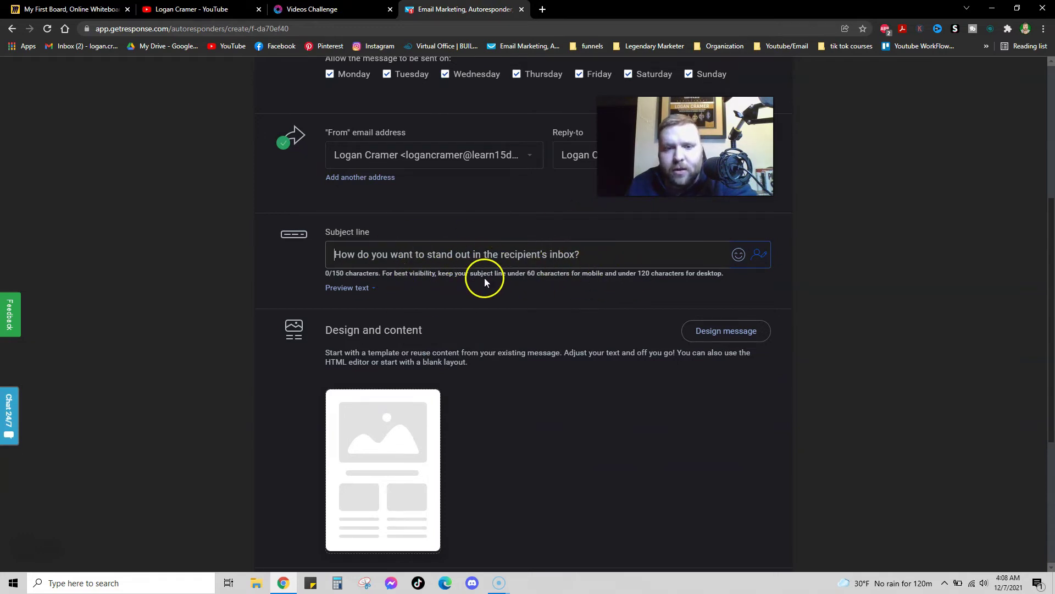
scroll(705, 335, down, 1)
- Open the message design options, browse the predesigned email templates and return to the autoresponder form without choosing one
click(723, 278)
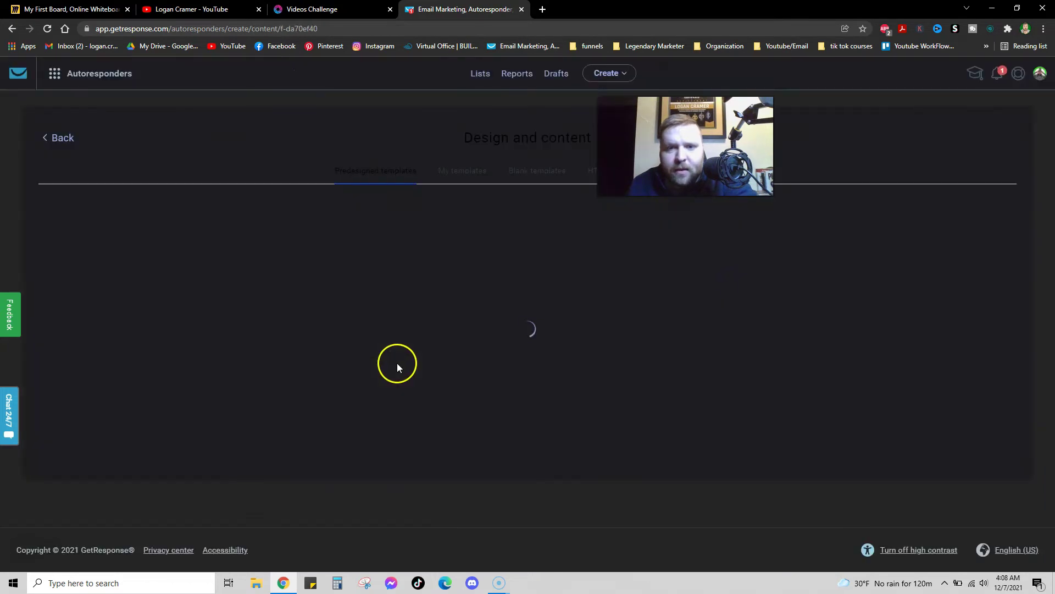
scroll(625, 353, down, 2)
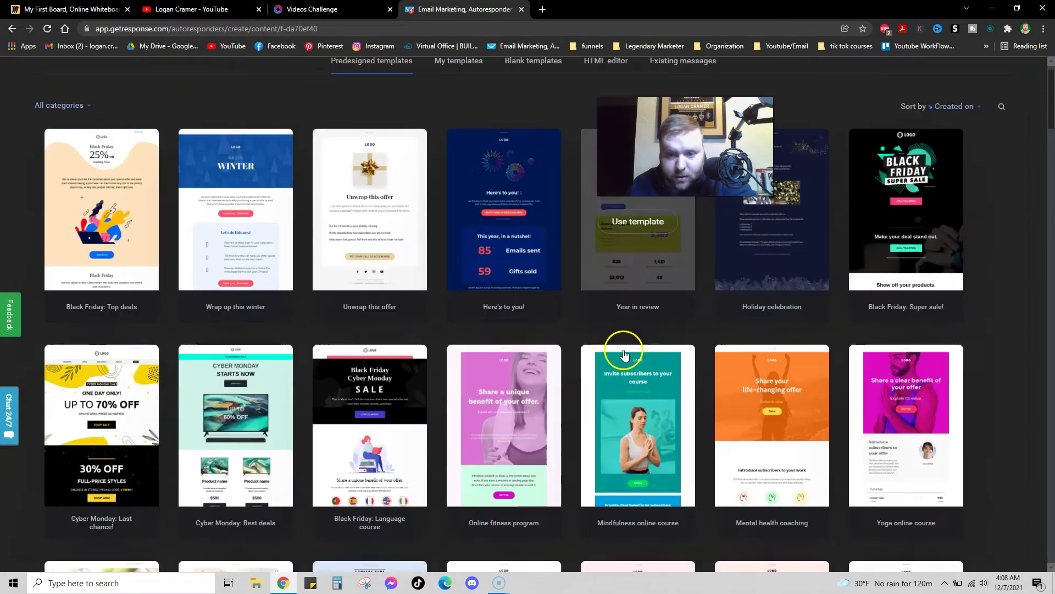
scroll(621, 350, down, 4)
scroll(407, 423, down, 3)
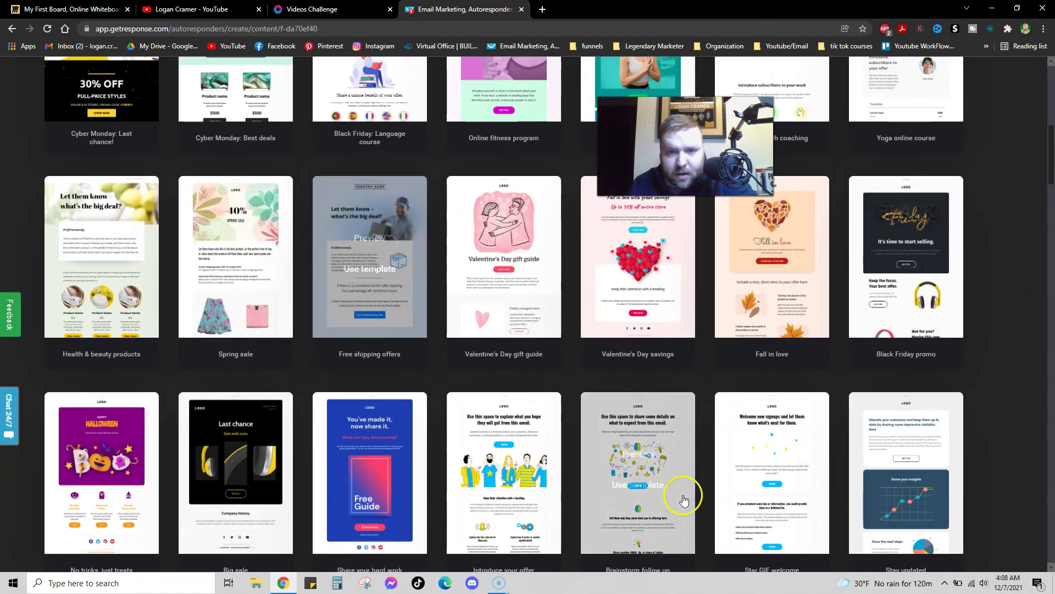
scroll(684, 499, down, 4)
scroll(564, 351, down, 4)
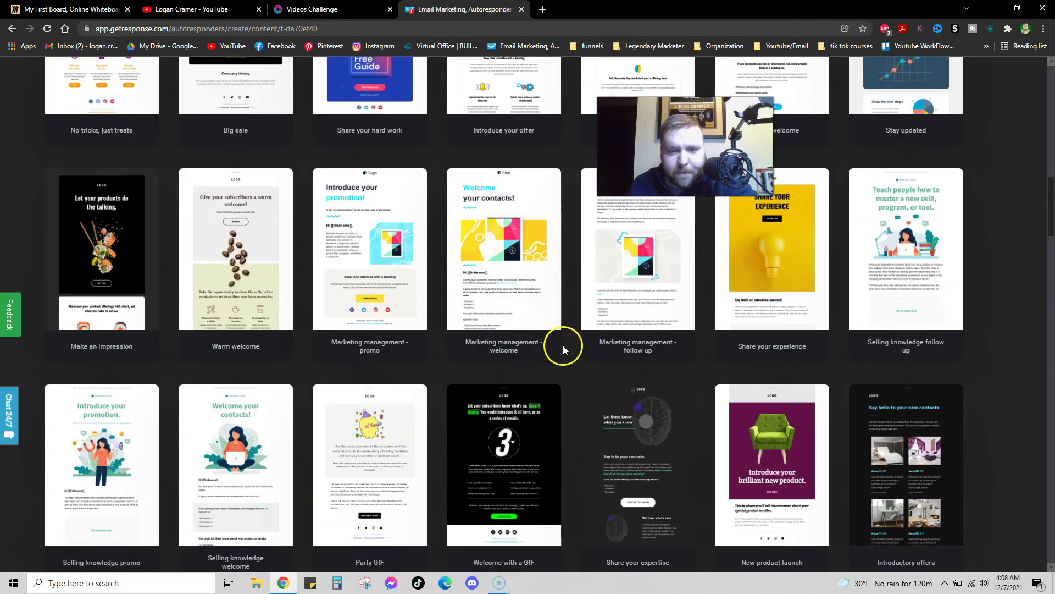
scroll(563, 350, down, 4)
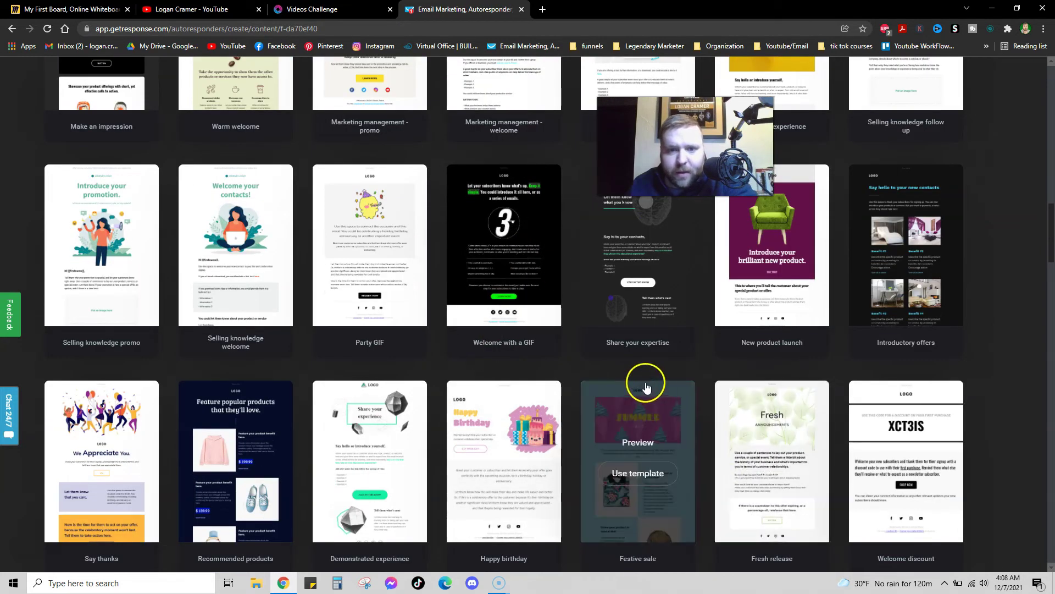
mouse_move(800, 437)
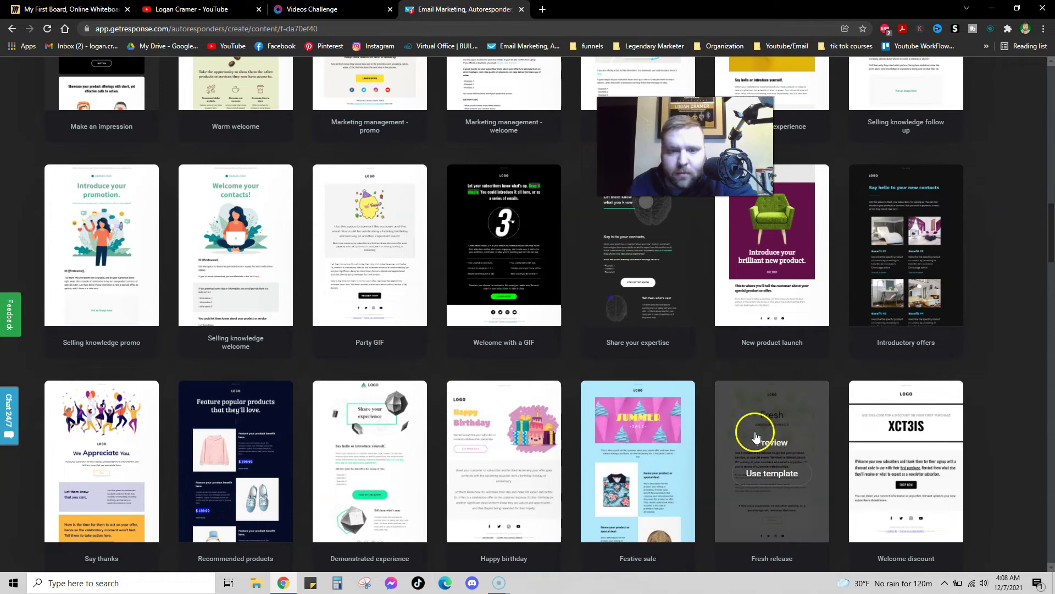
scroll(588, 417, up, 10)
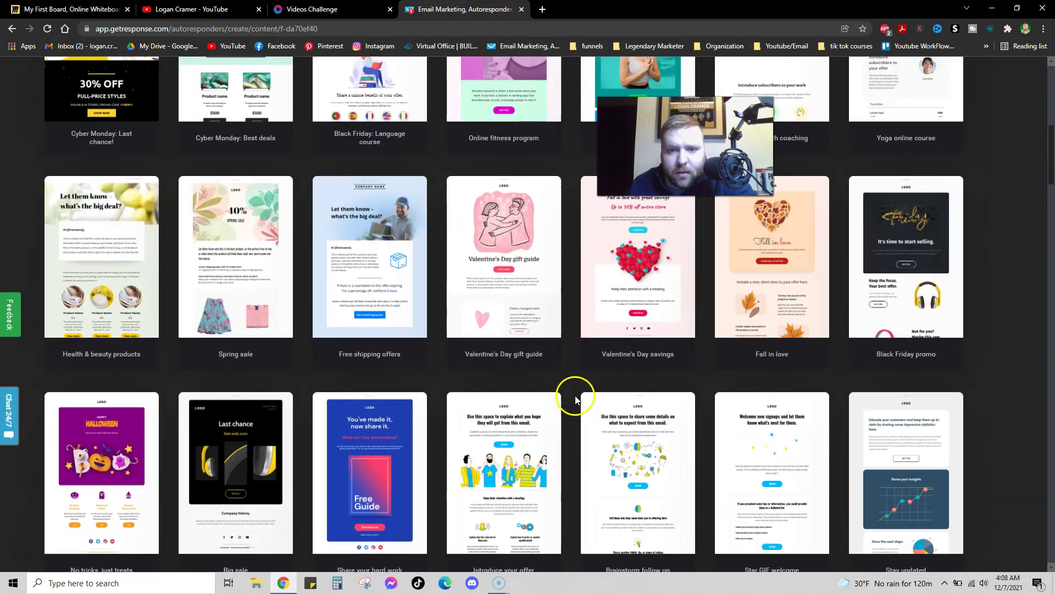
scroll(577, 385, up, 9)
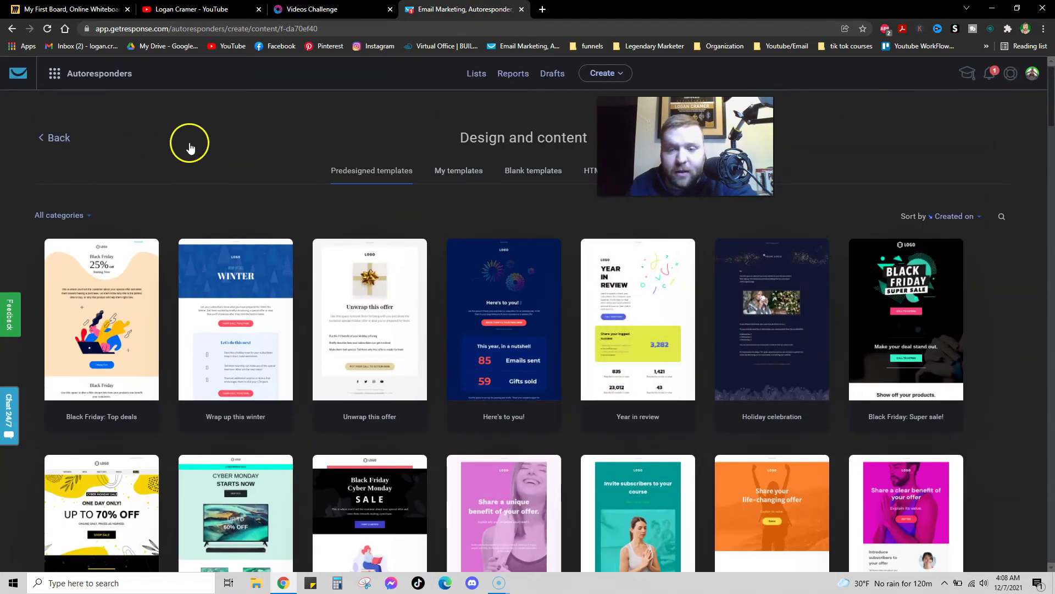
mouse_move(492, 255)
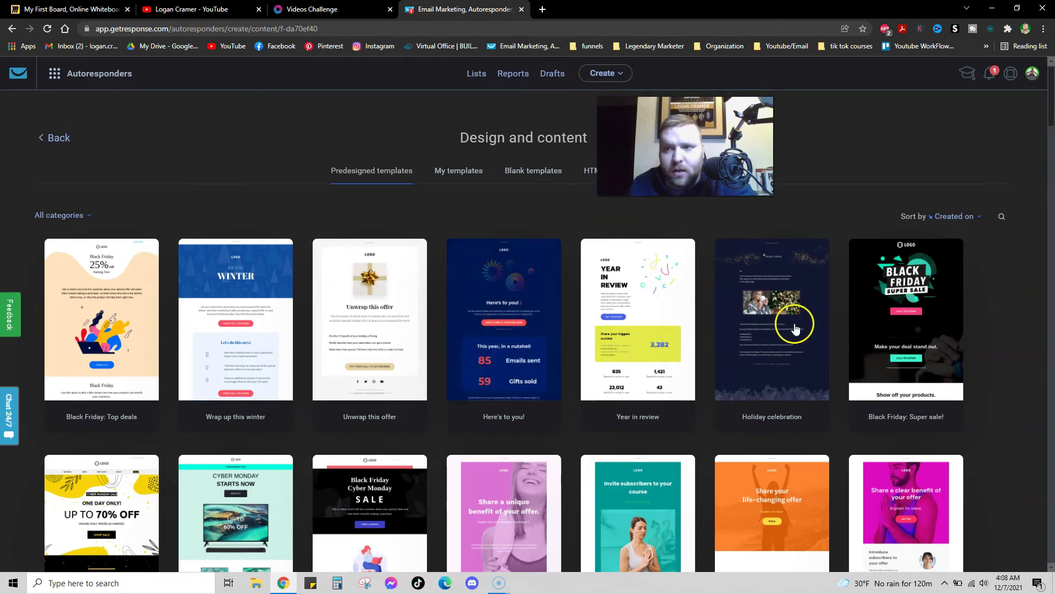
click(62, 138)
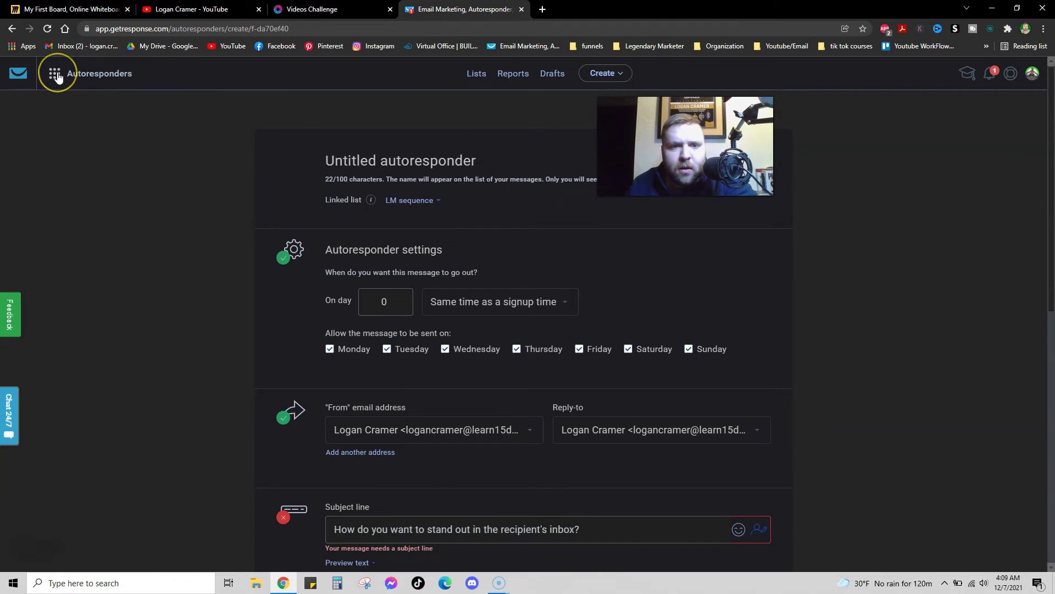
- Examine the rest of the autoresponder form, including the design section, tracking options and publishing choices
scroll(441, 234, down, 9)
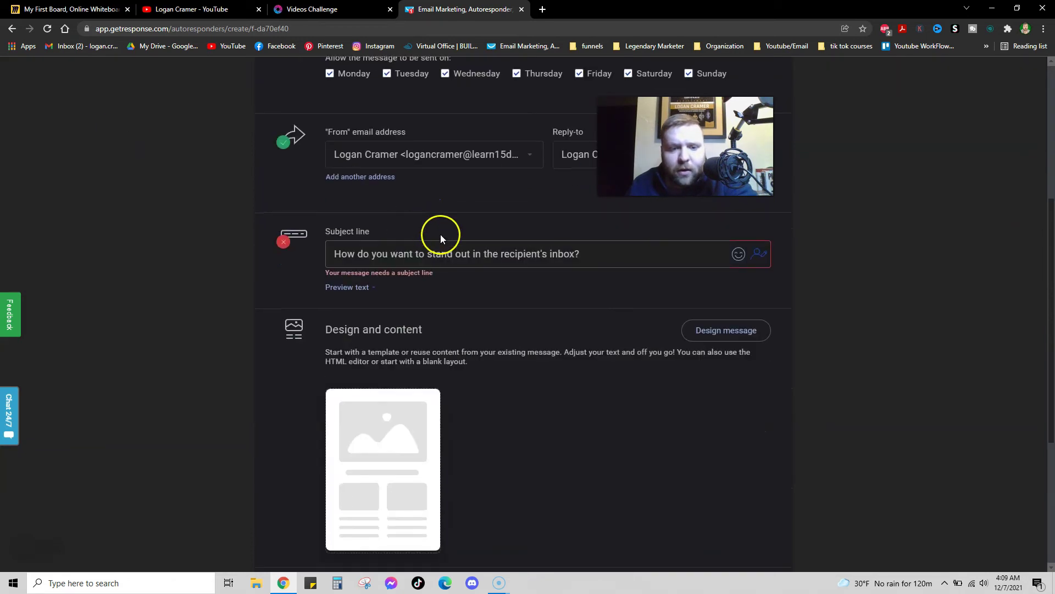
scroll(667, 328, up, 3)
scroll(724, 294, down, 3)
scroll(514, 108, up, 3)
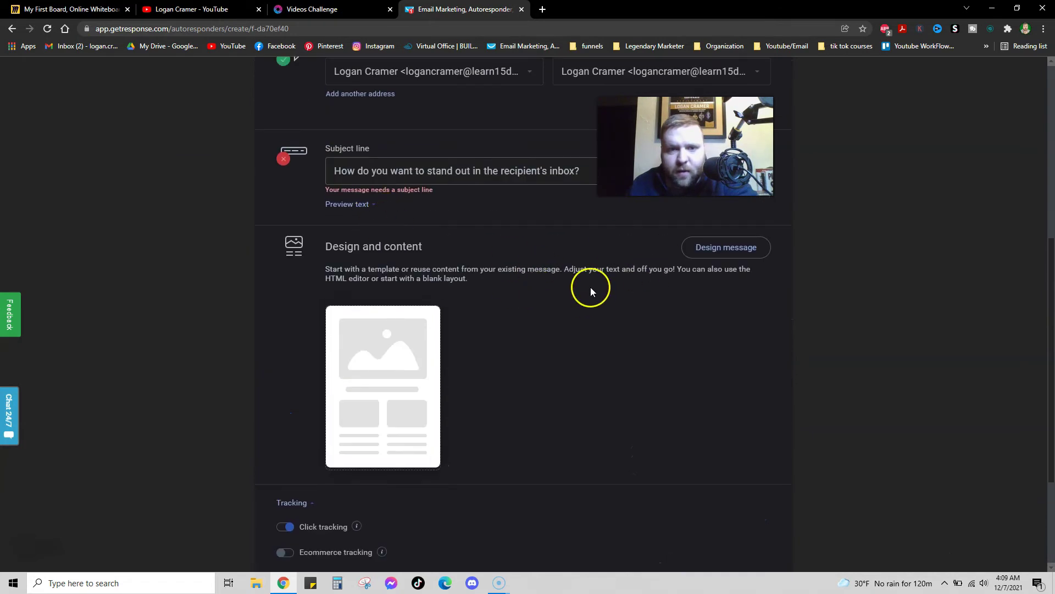
scroll(637, 265, down, 3)
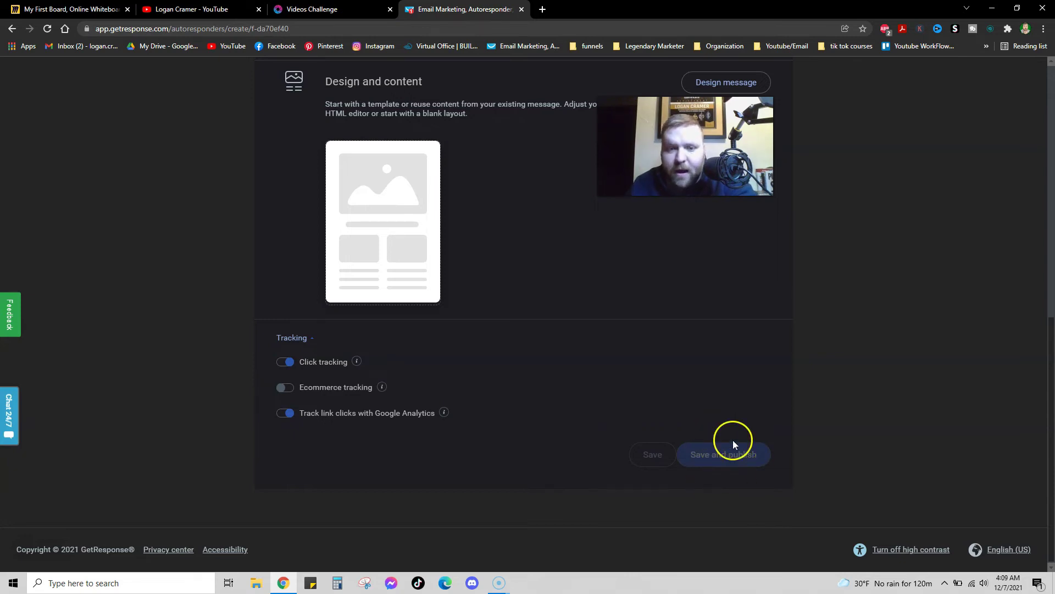
scroll(299, 198, up, 10)
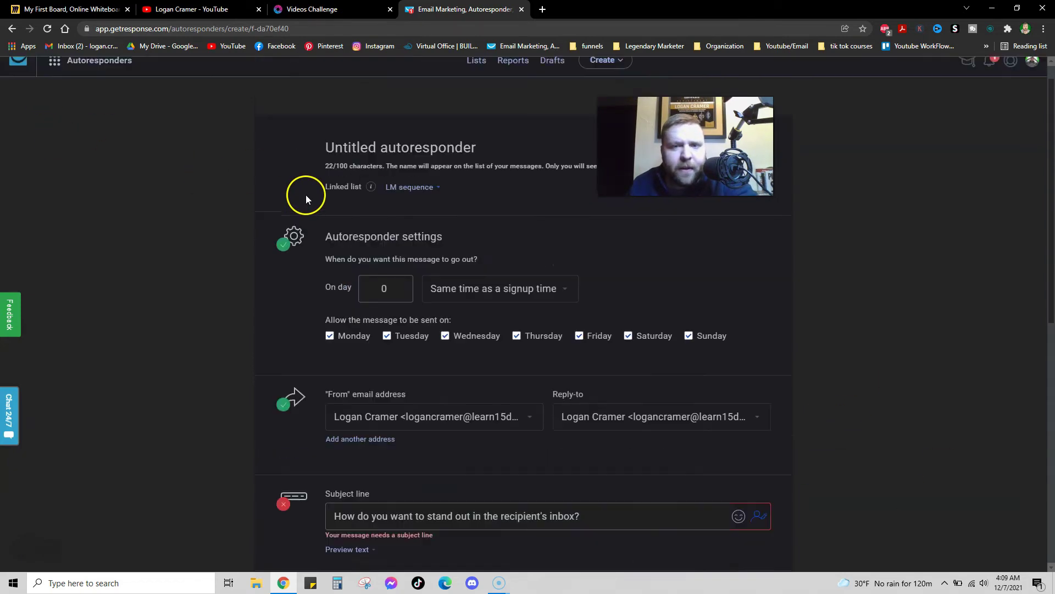
- Open the landing pages overview and look through the existing pages with their statuses and statistics
click(50, 80)
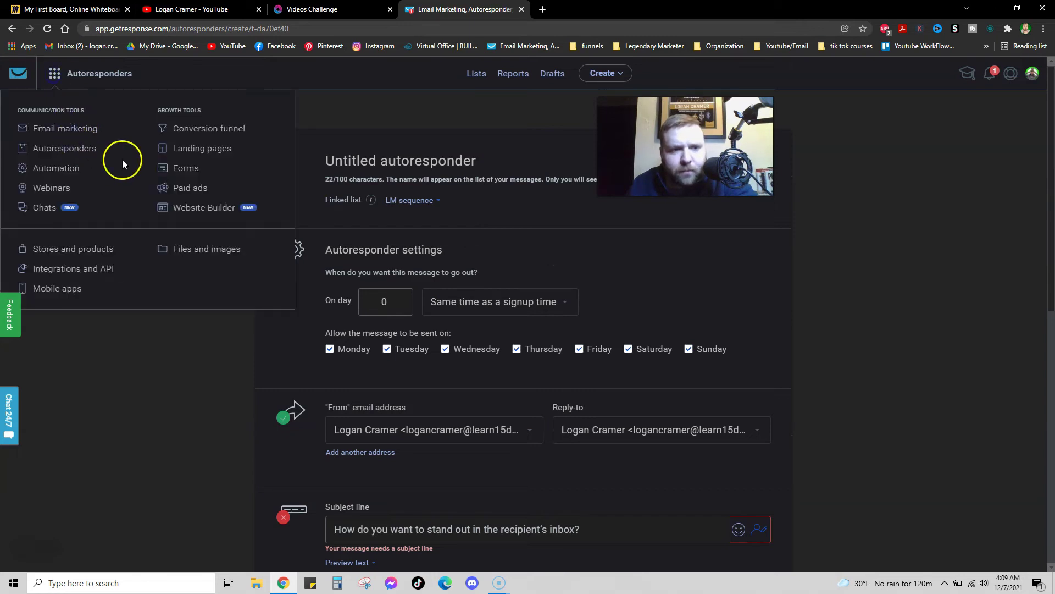
click(212, 150)
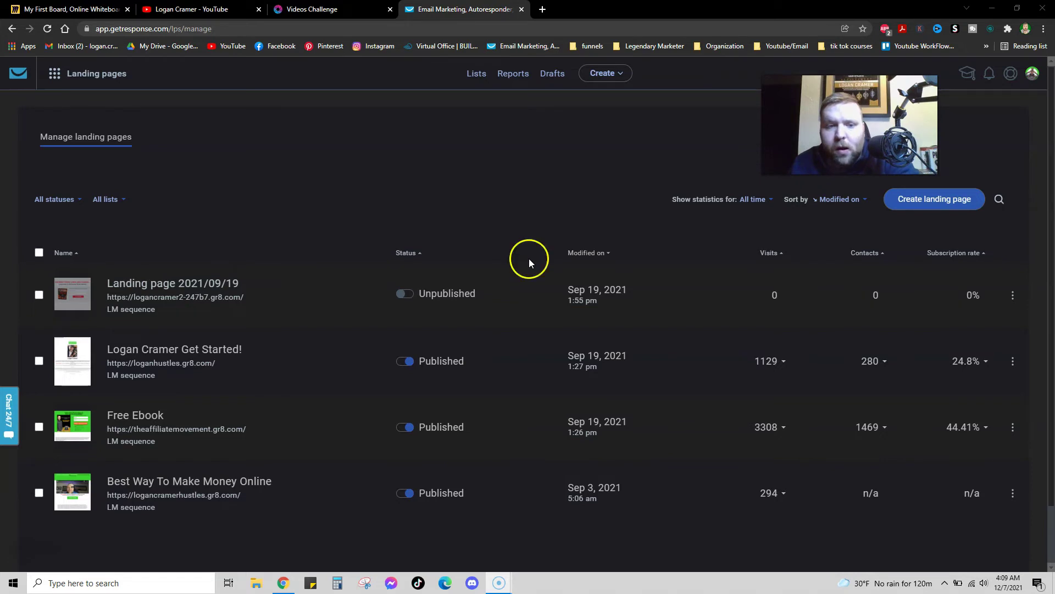
scroll(311, 424, down, 2)
scroll(314, 420, up, 2)
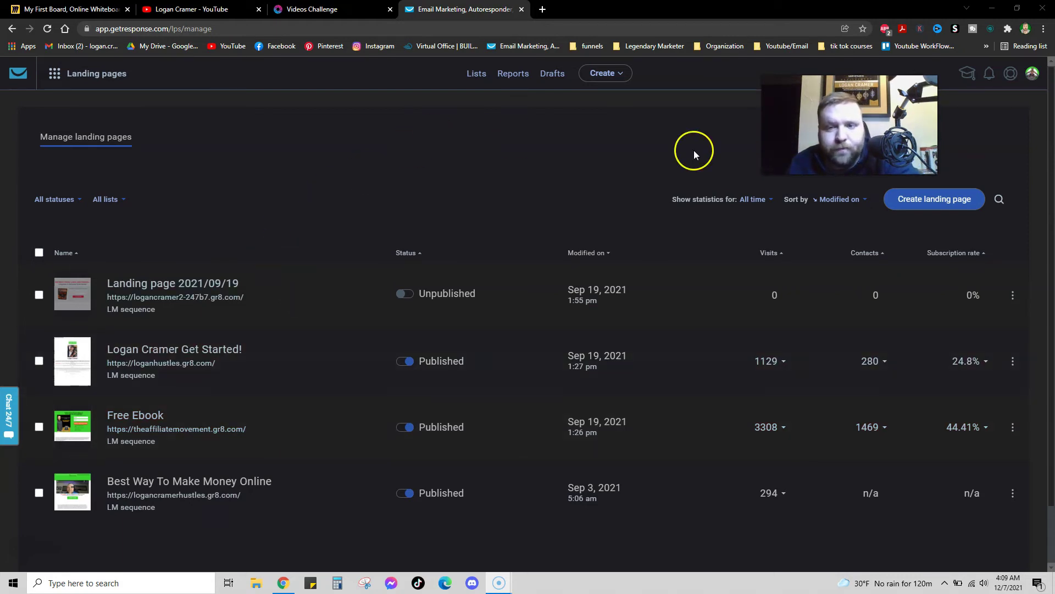
- Start a new landing page, browse the template gallery and select the Fat Burners template
click(978, 204)
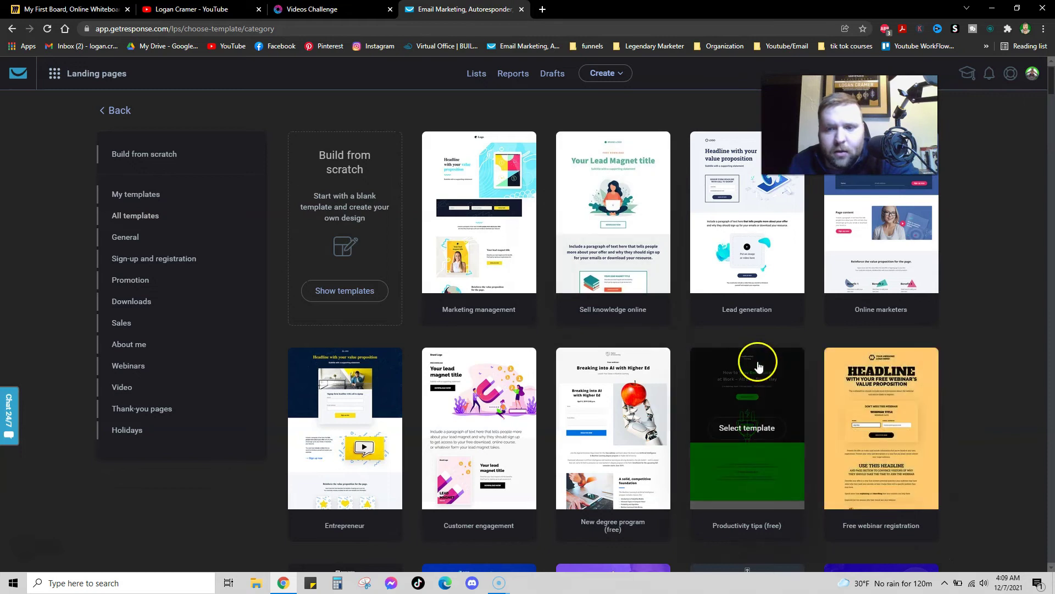
scroll(832, 275, down, 3)
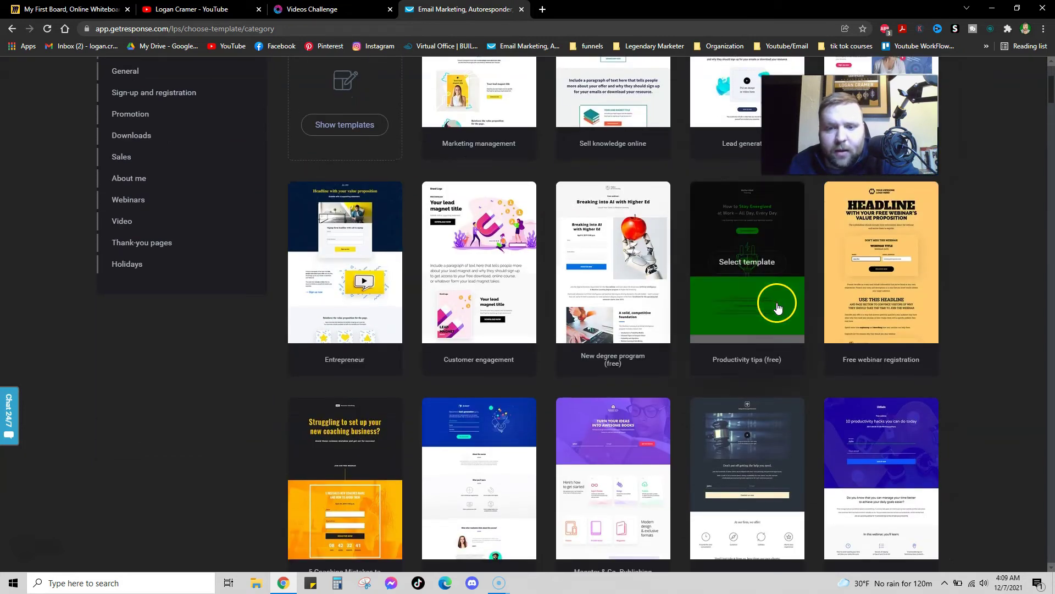
scroll(667, 325, down, 2)
scroll(189, 212, up, 3)
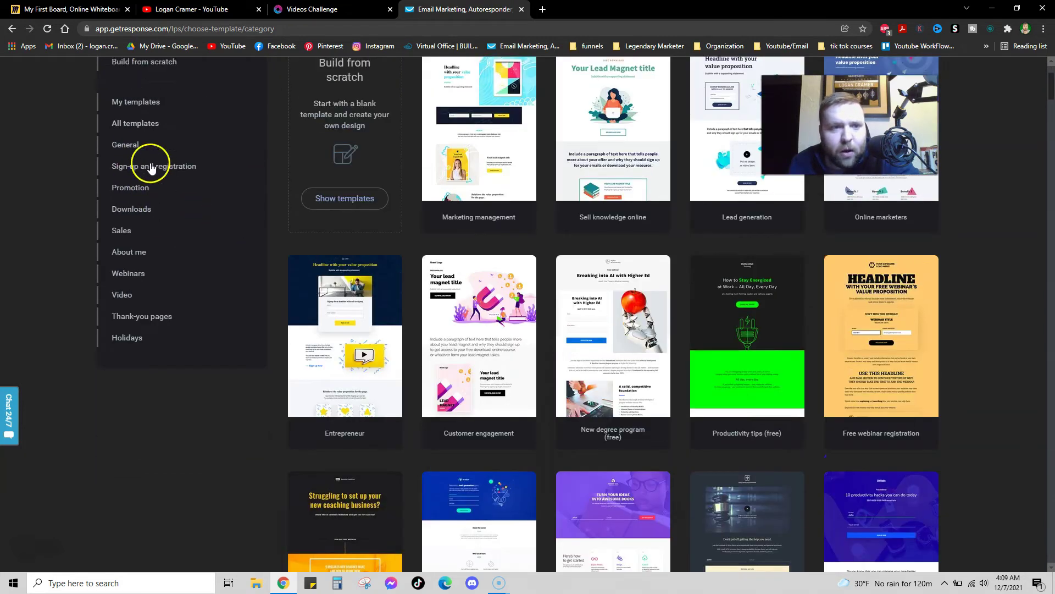
scroll(151, 168, up, 2)
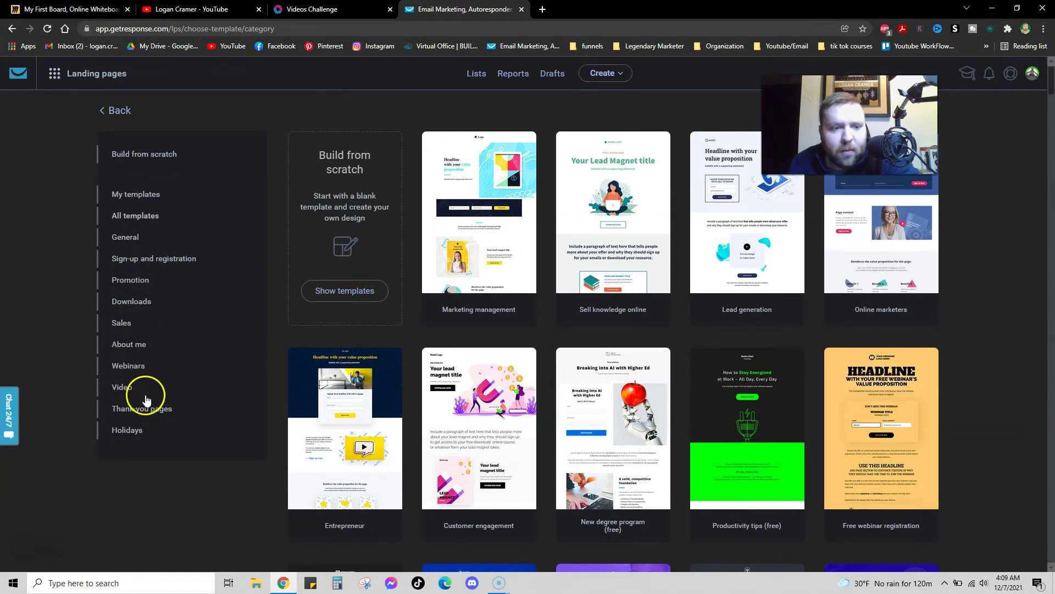
scroll(532, 198, down, 10)
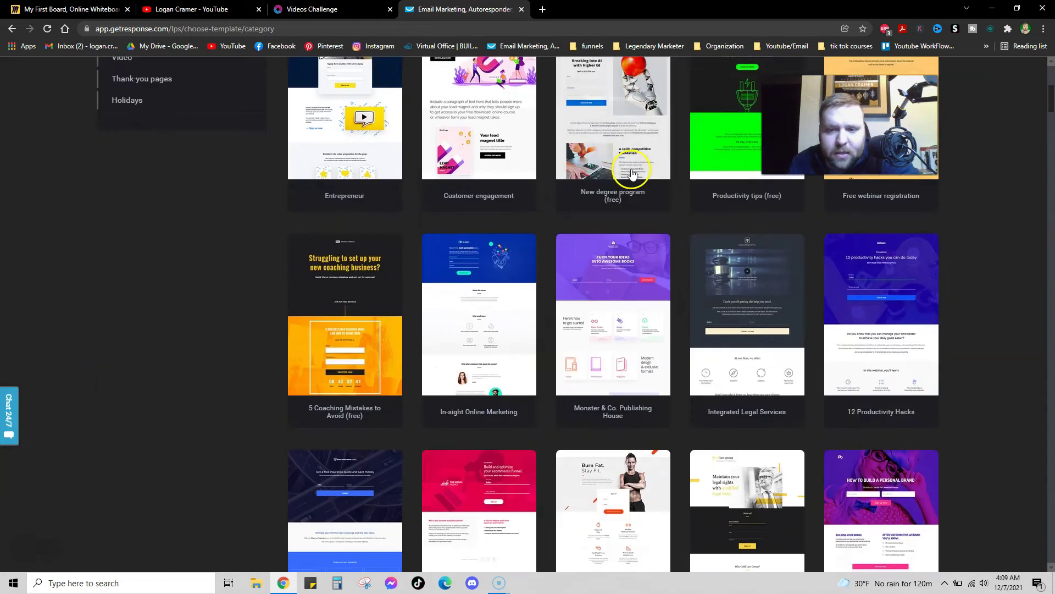
click(633, 297)
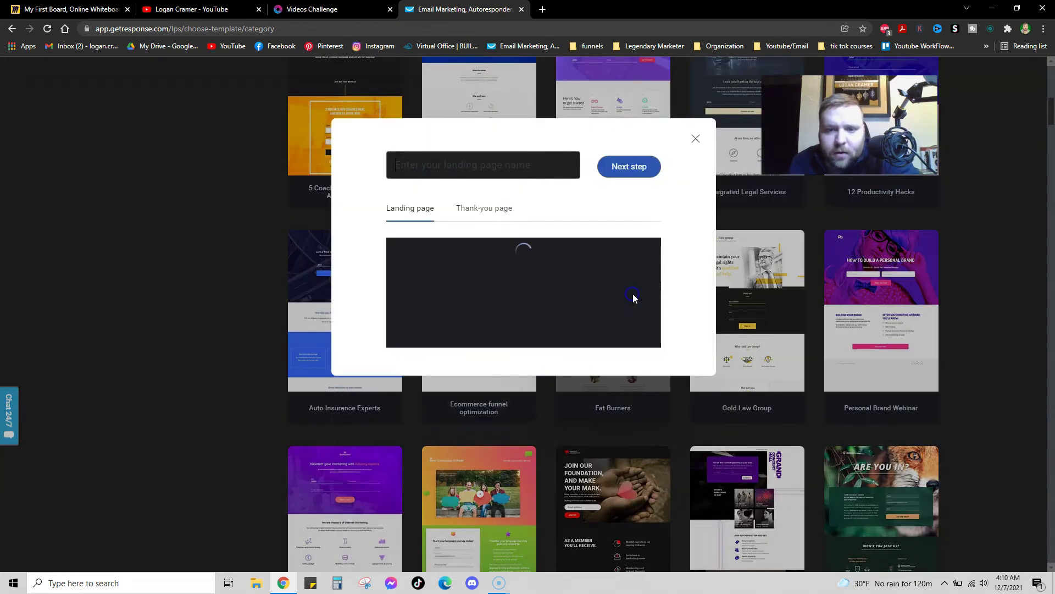
- Examine the Fat Burners landing page preview from header to testimonials and close it without naming a page
scroll(547, 351, down, 2)
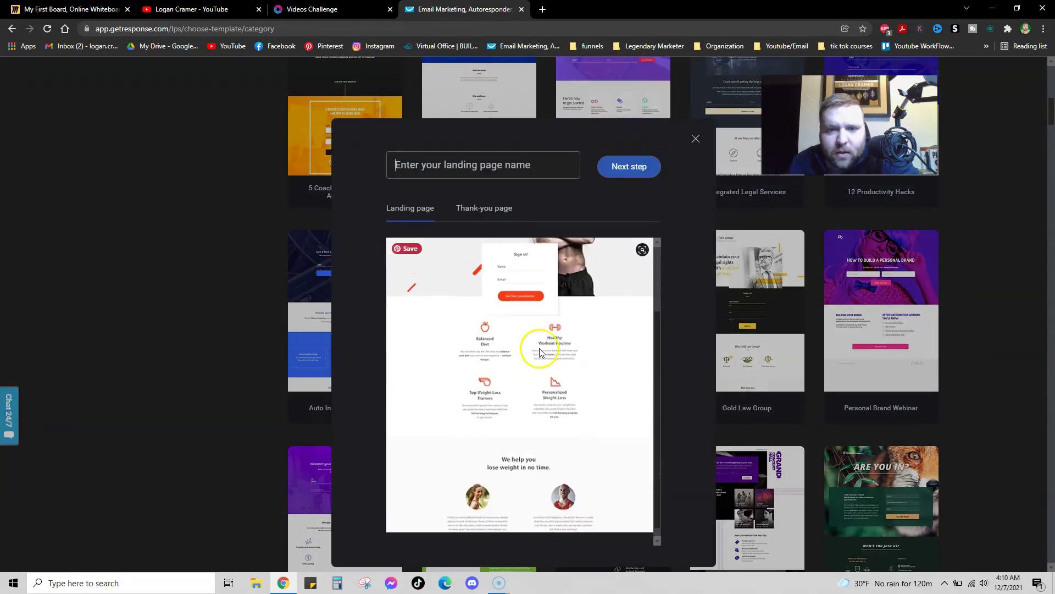
scroll(553, 350, up, 2)
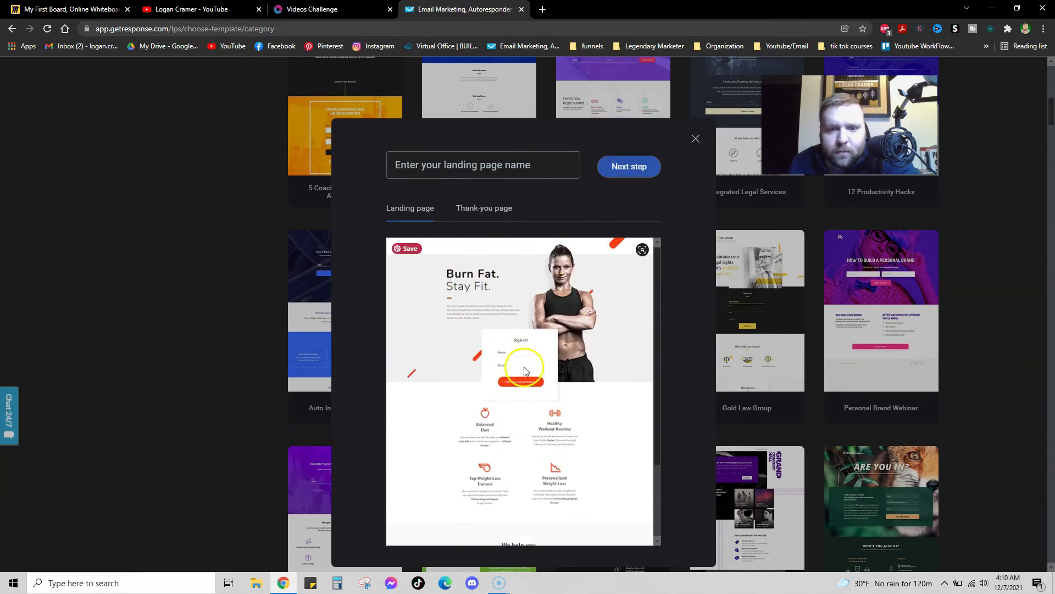
scroll(564, 440, down, 2)
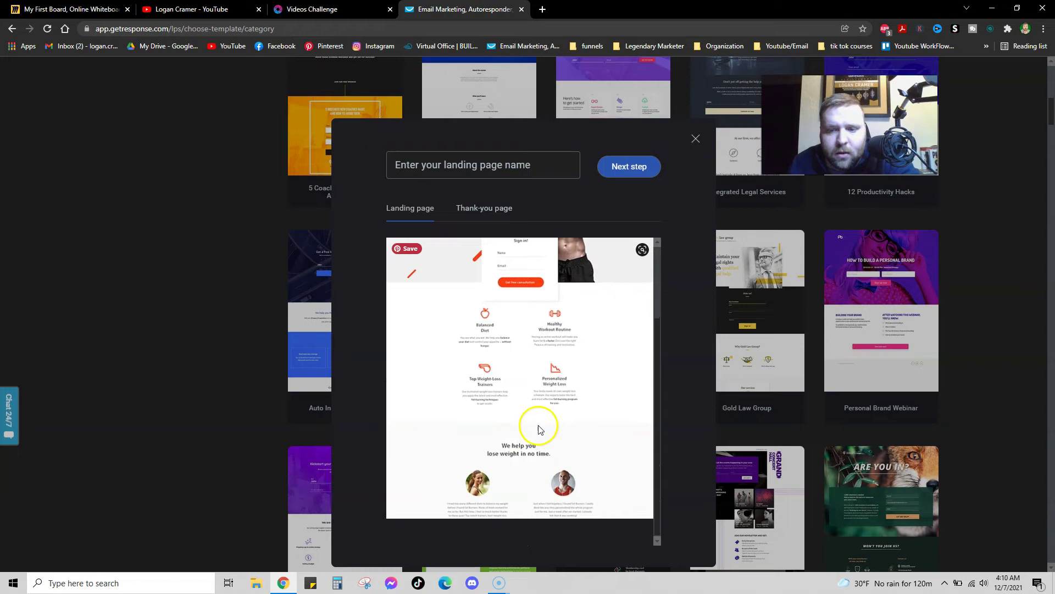
scroll(441, 365, up, 2)
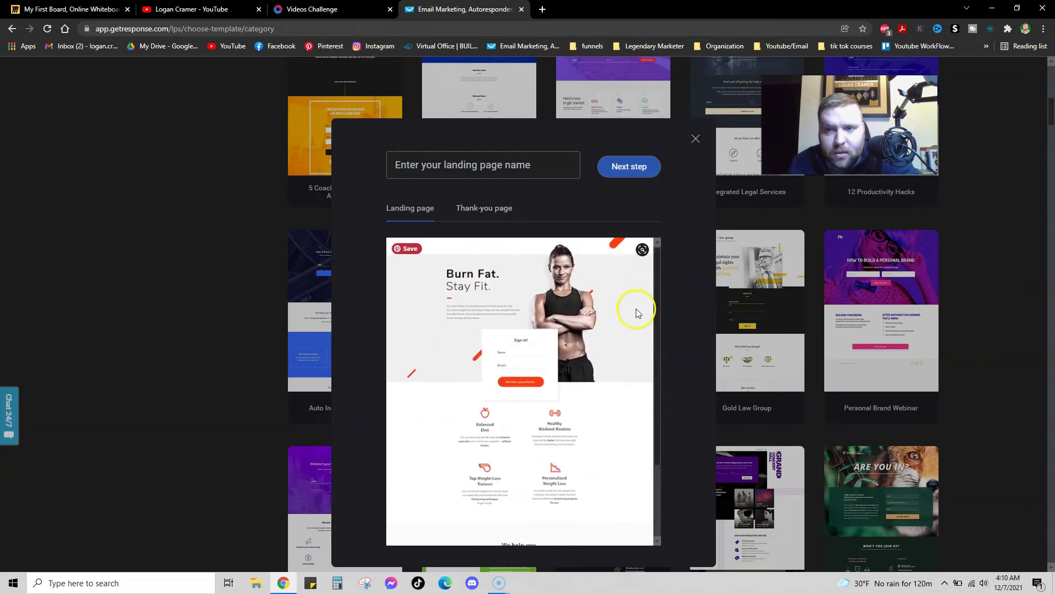
click(695, 138)
- Look over the list of communication and growth tools and return from the landing page templates to the account dashboard
scroll(412, 278, up, 10)
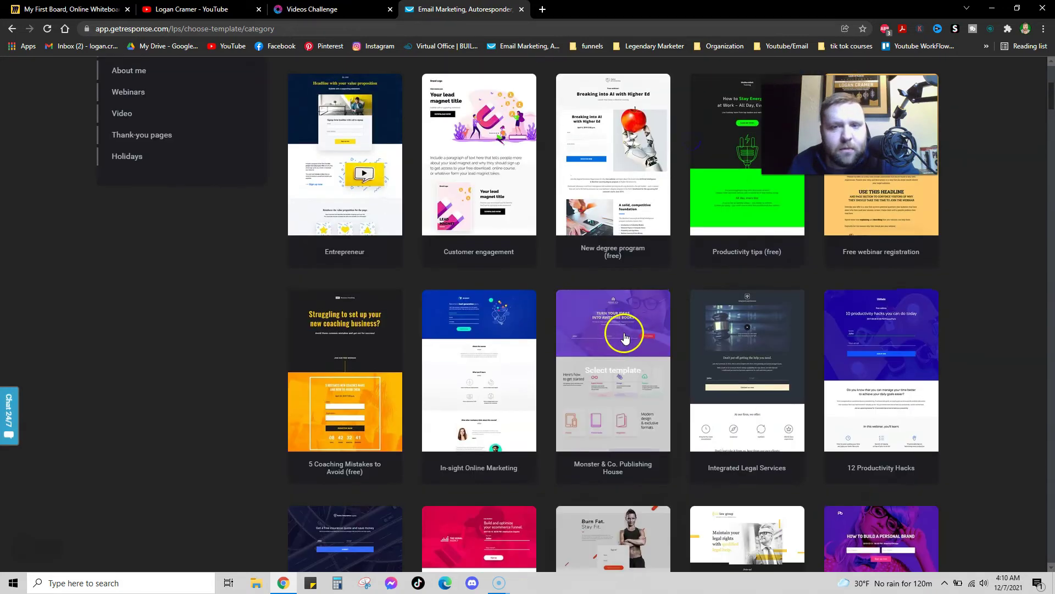
click(56, 75)
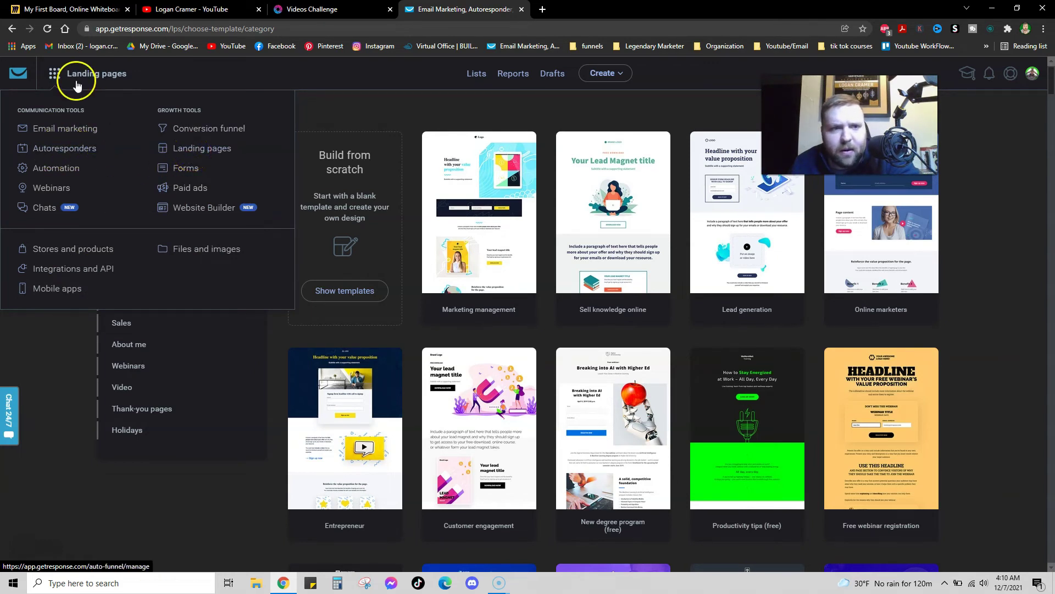
click(54, 76)
click(77, 77)
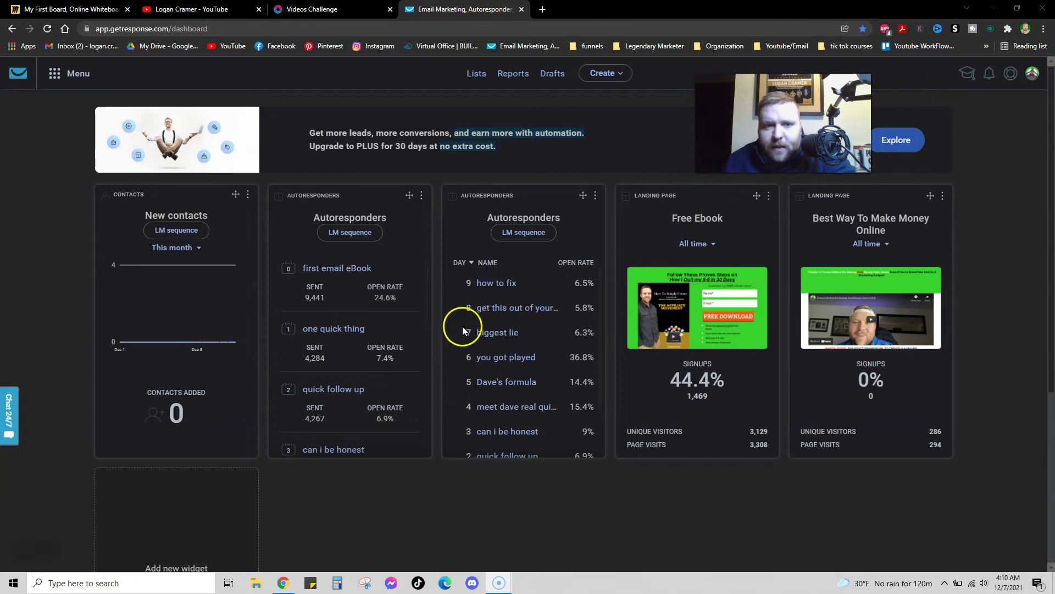
- Check the options of the autoresponders widget and look through the open rates of the LM sequence emails
click(422, 198)
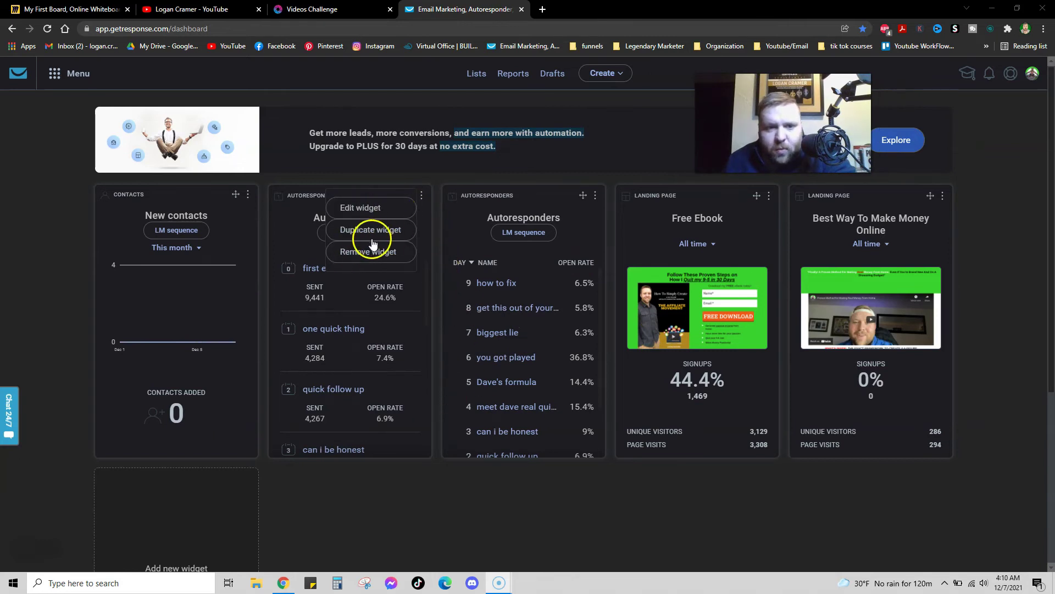
click(596, 195)
scroll(489, 336, down, 3)
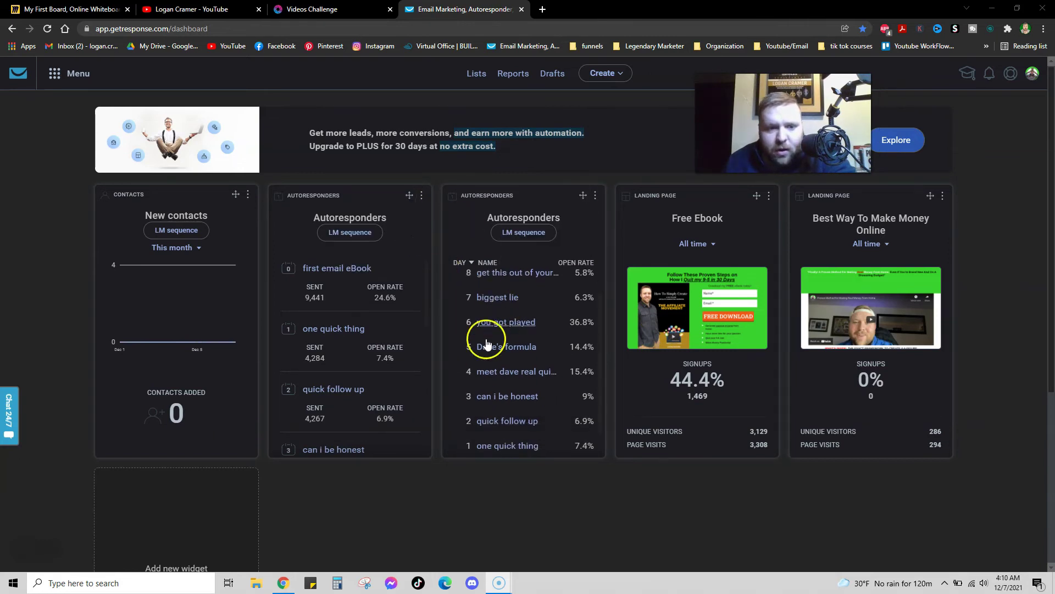
- Open the dashboard's widget library, browse all the available widgets and close it without adding one
scroll(336, 464, down, 4)
click(193, 407)
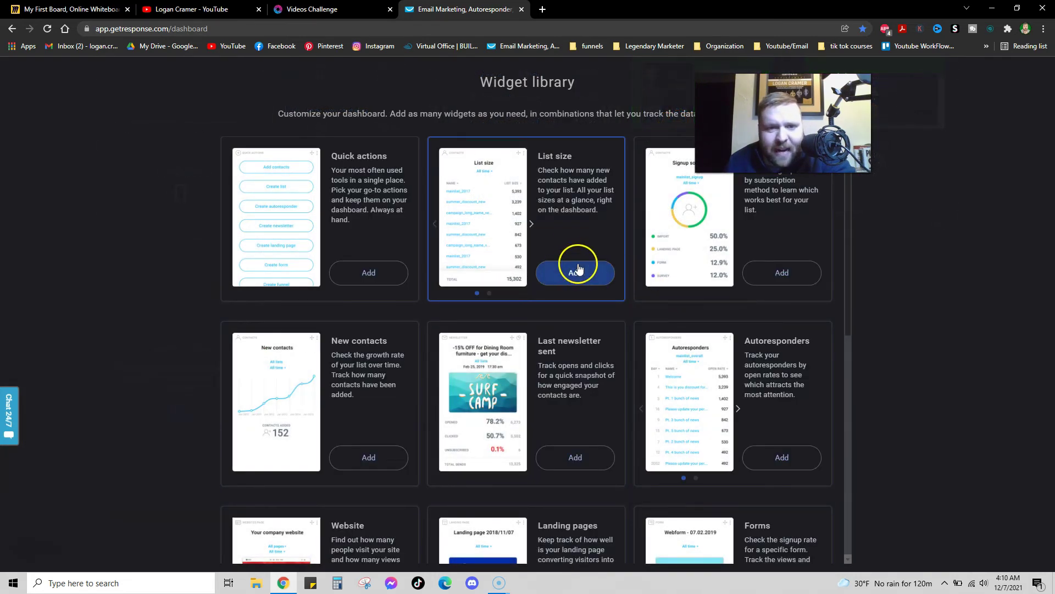
scroll(402, 375, down, 2)
scroll(403, 375, down, 1)
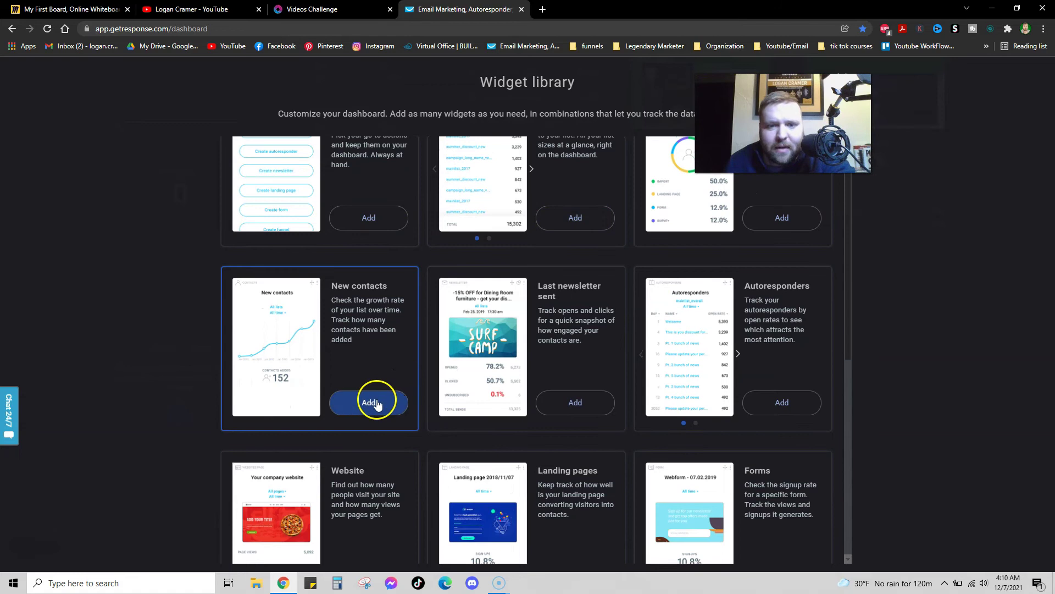
scroll(676, 502, down, 1)
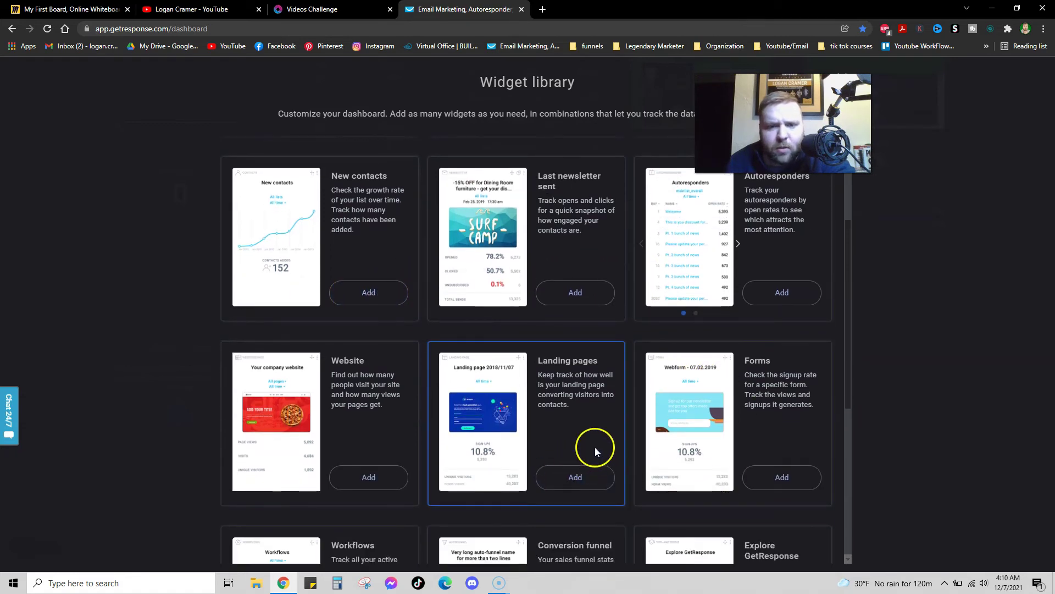
scroll(605, 439, down, 4)
scroll(611, 438, down, 3)
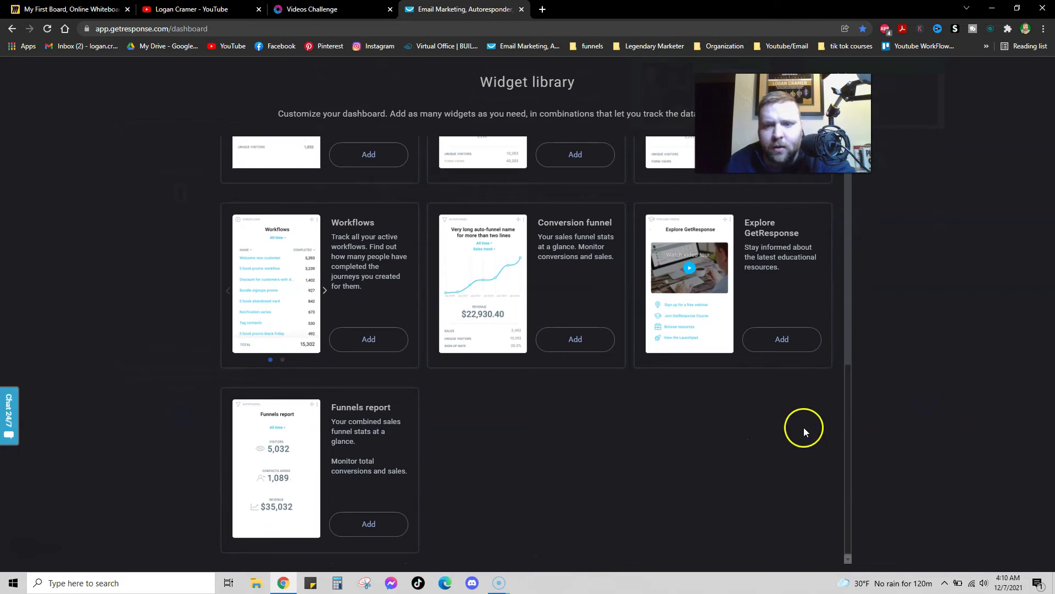
scroll(578, 488, up, 10)
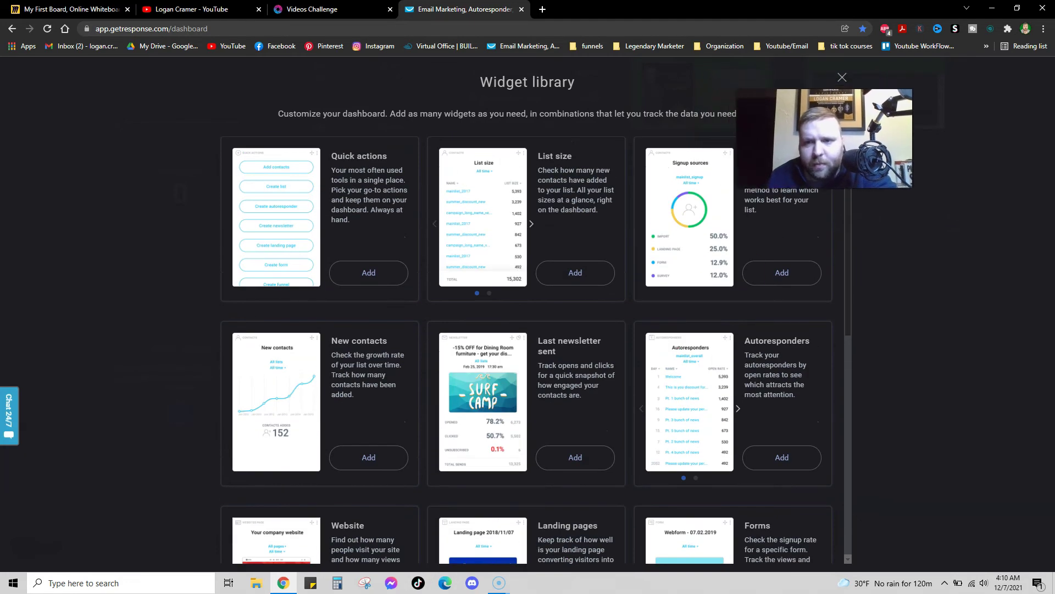
click(842, 77)
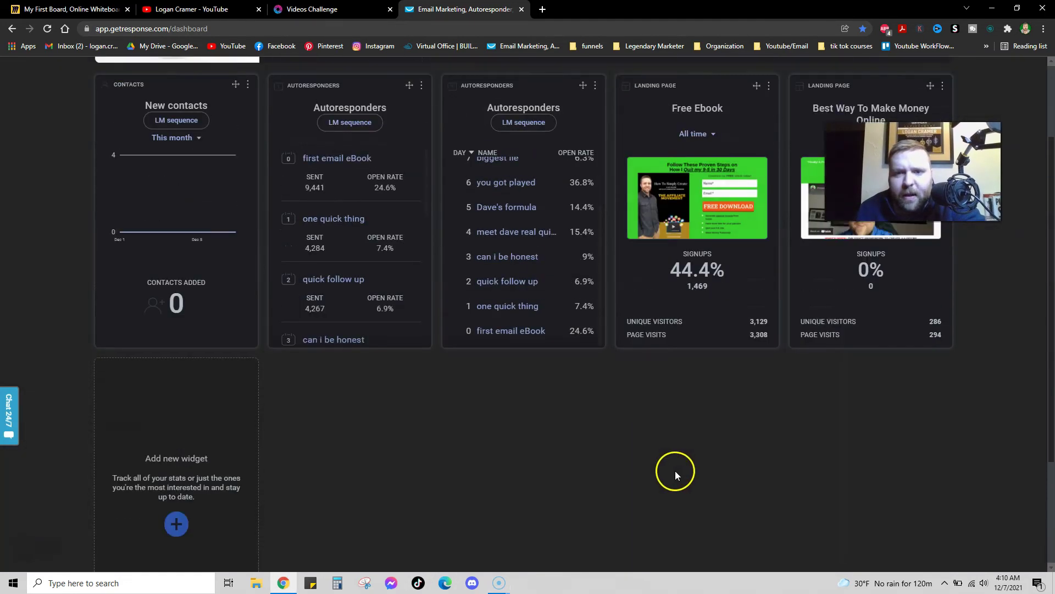
- Review the dashboard's landing page signup statistics and the autoresponder open rates up to the day 9 email
scroll(675, 471, up, 2)
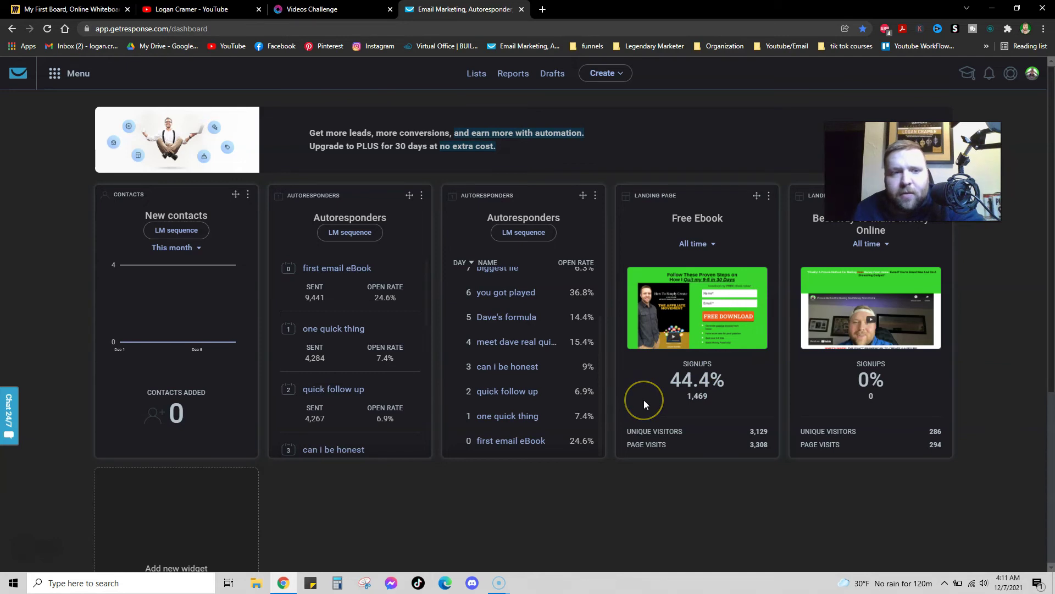
click(749, 217)
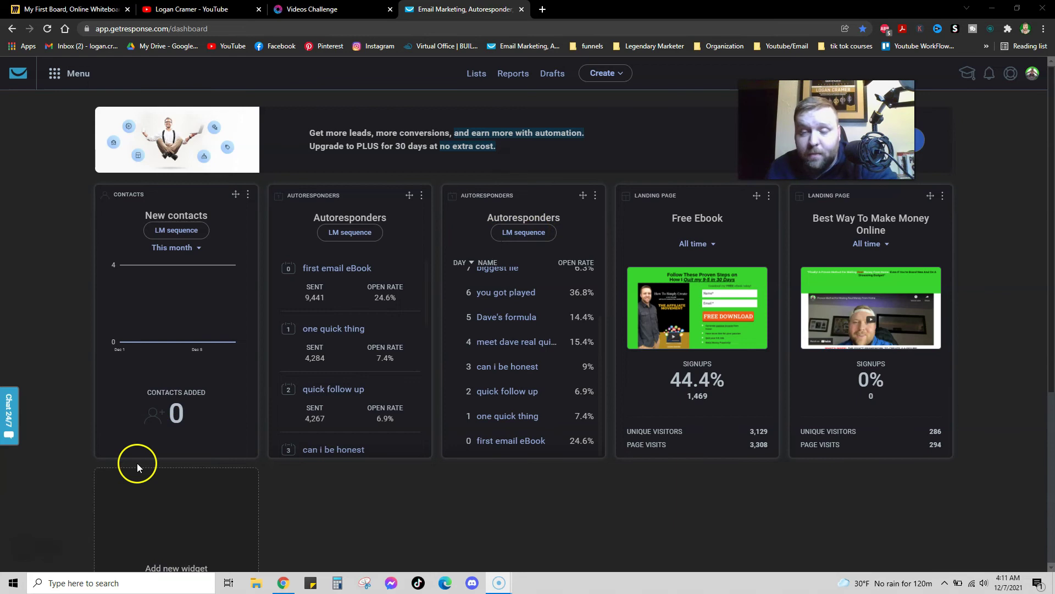
scroll(528, 347, up, 2)
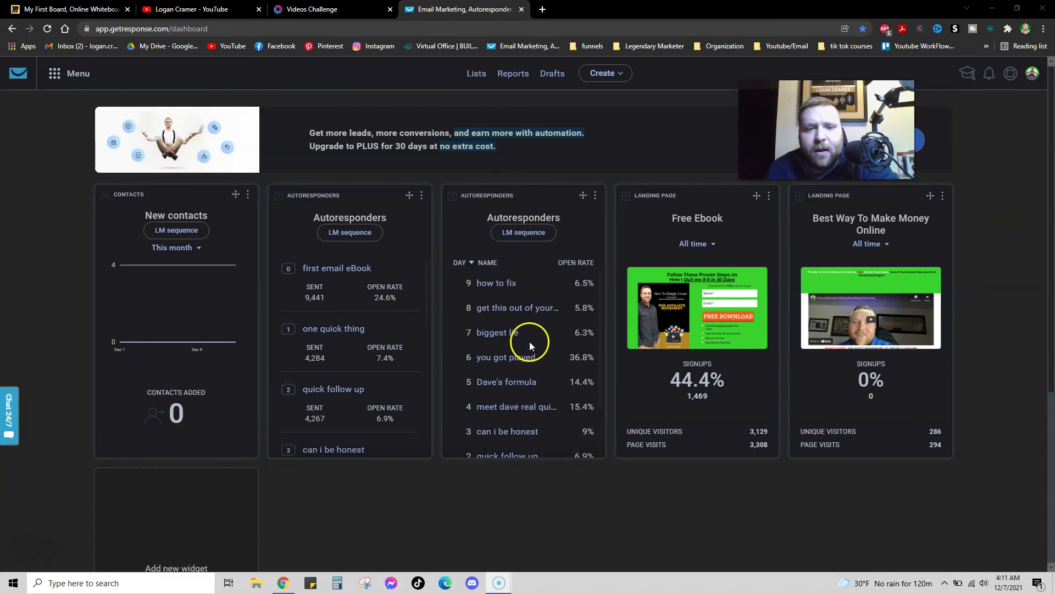
- Revisit the email funnel sketch on the Miro board and the GetResponse dashboard, ending on the YouTube channel's videos page
click(110, 9)
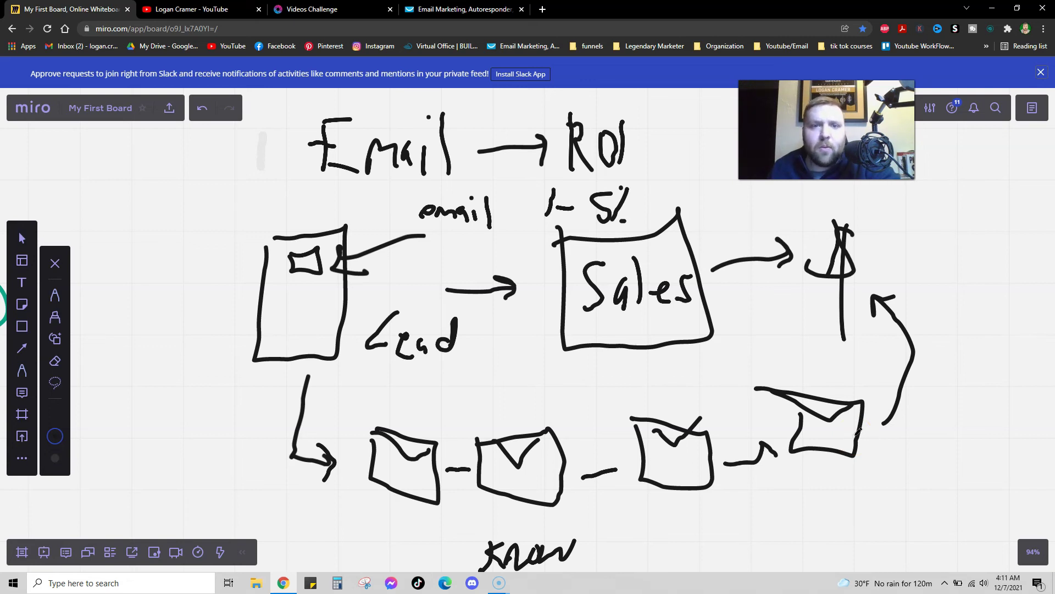
click(437, 12)
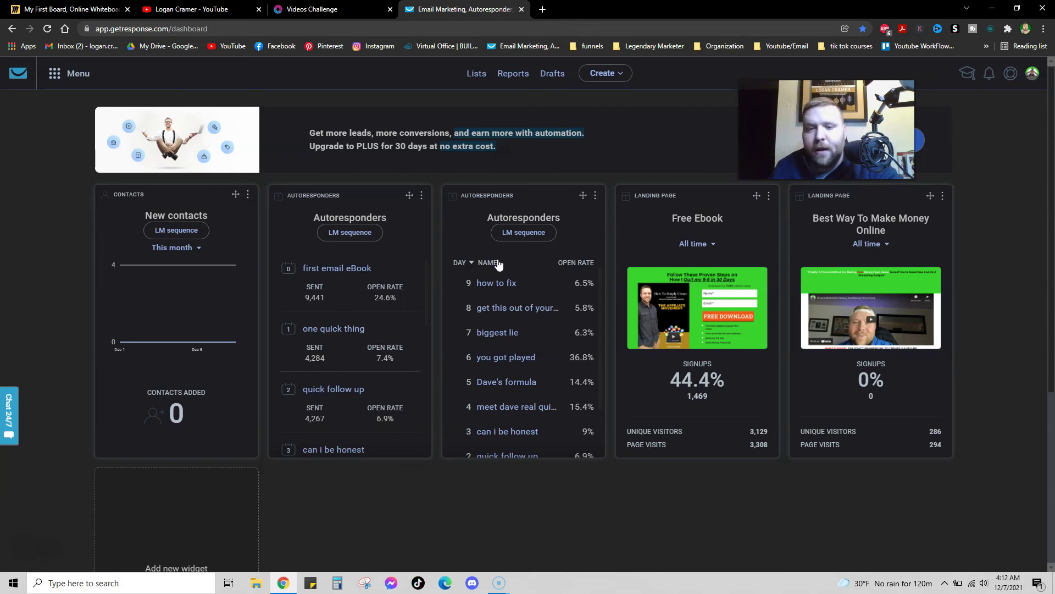
click(199, 8)
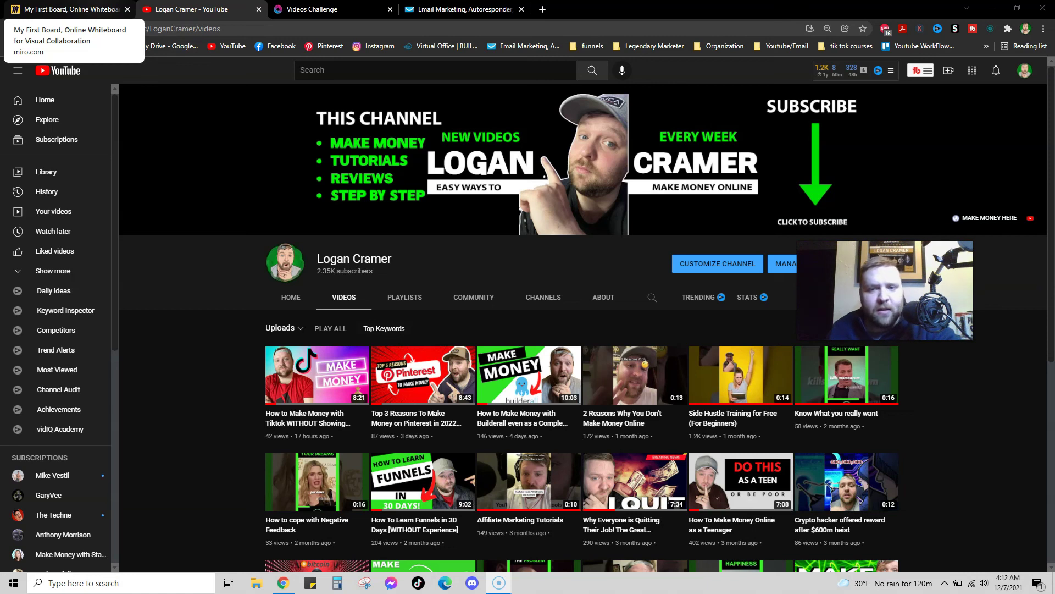
click(99, 11)
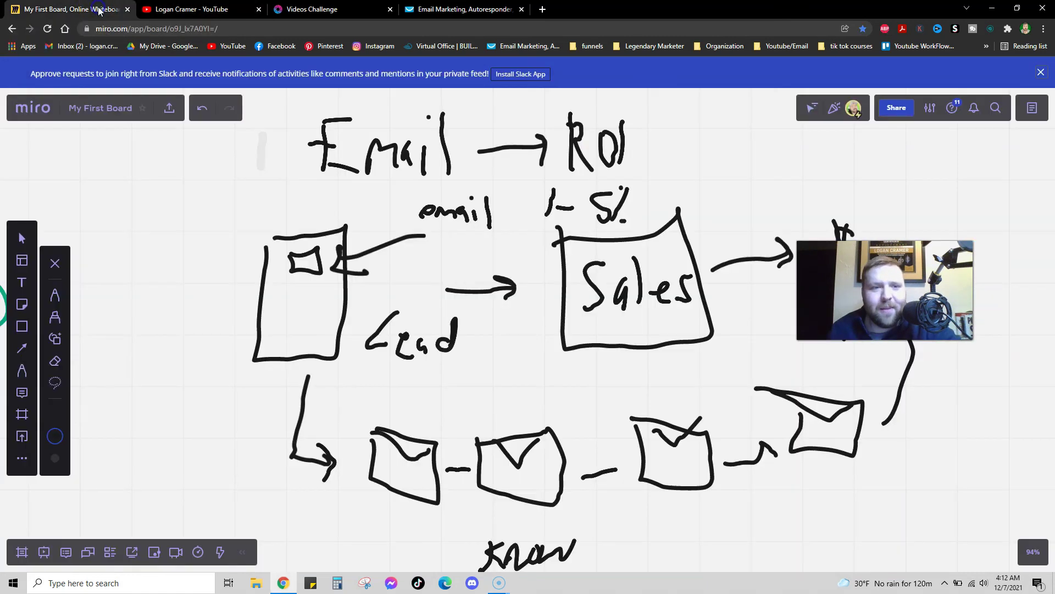
click(185, 9)
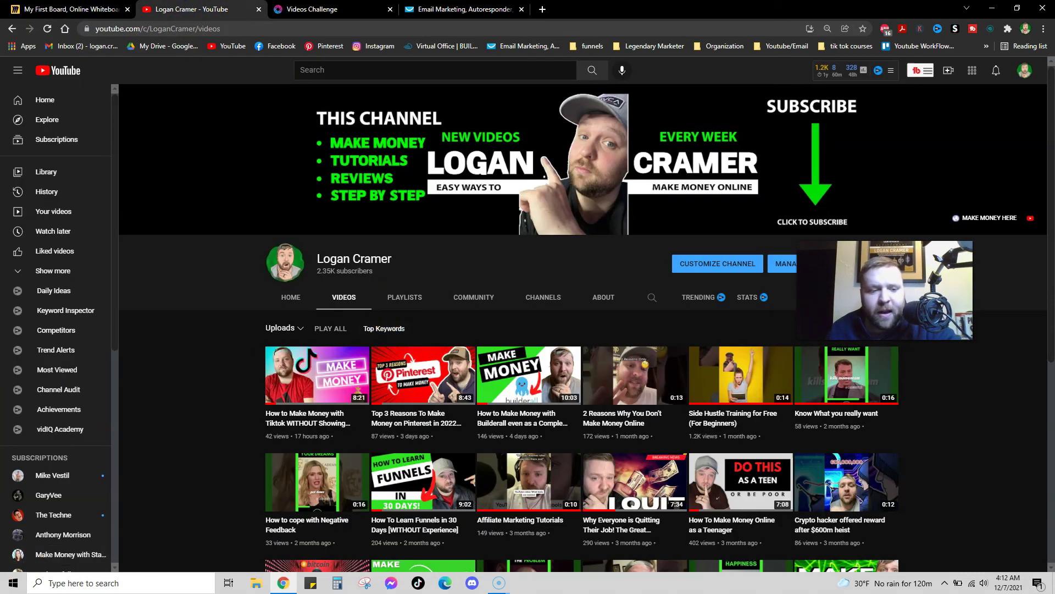